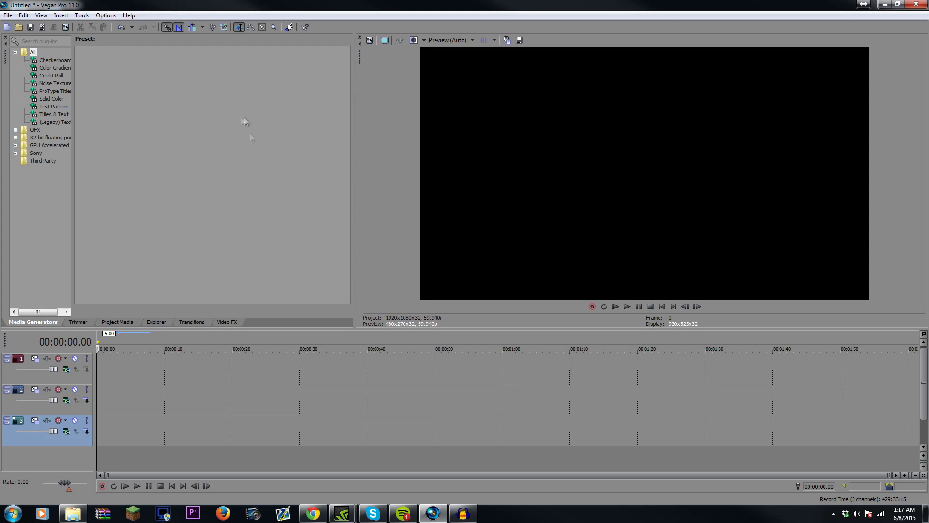
Restore the editor to a floating window, minimize the Videos library window, and enlarge the editor downward so all three tracks show.
left_click_drag(208, 5, 241, 29)
left_click(314, 487)
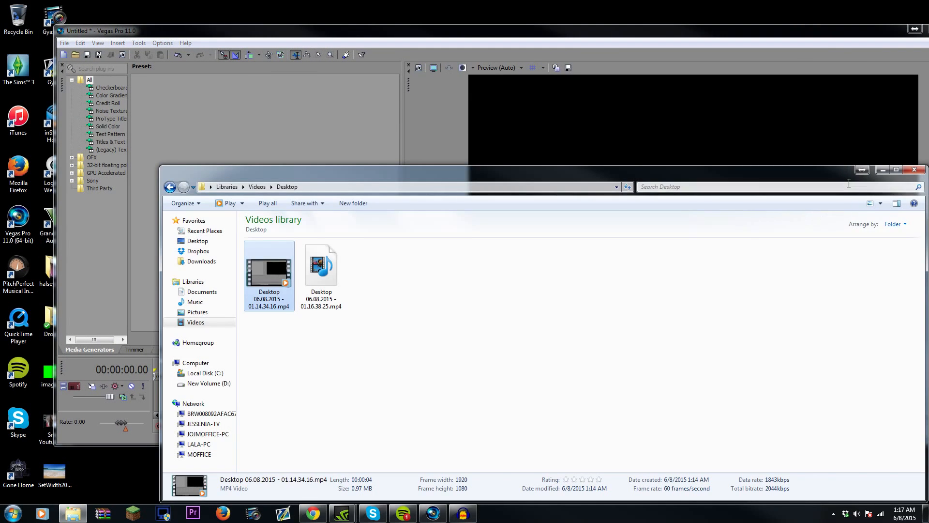
left_click(884, 172)
left_click_drag(422, 32, 465, 34)
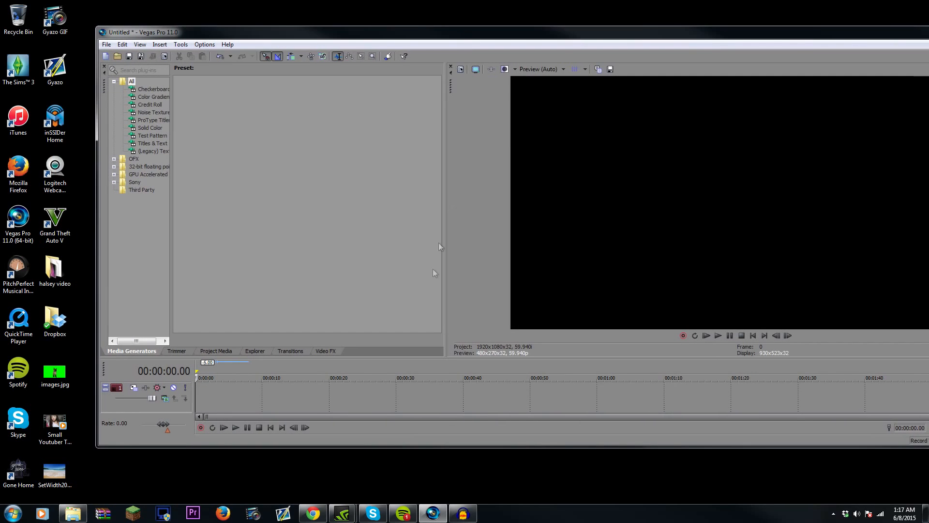
left_click_drag(385, 447, 391, 501)
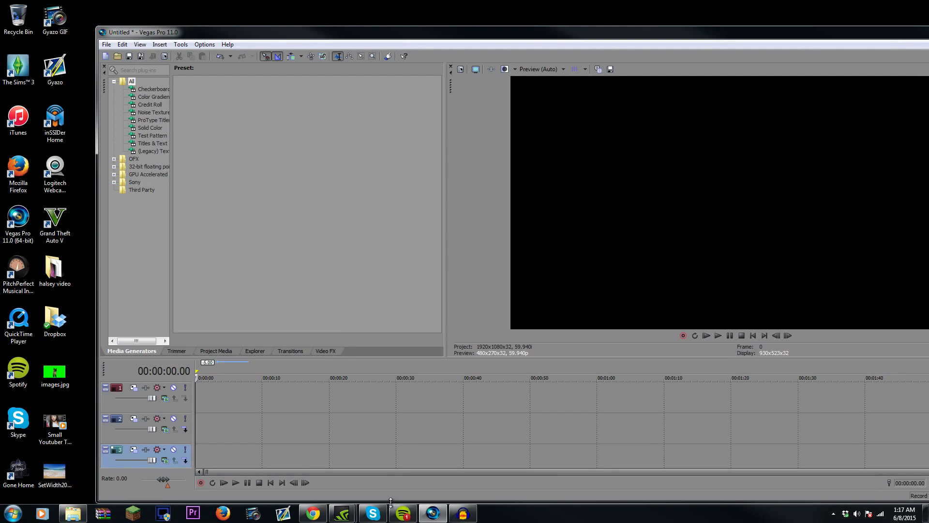
left_click(106, 44)
mouse_move(156, 137)
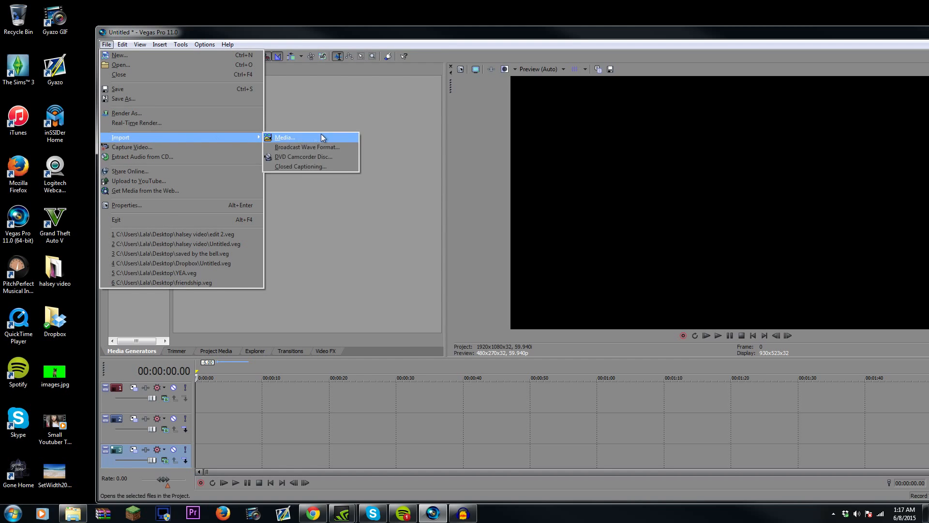
left_click(321, 134)
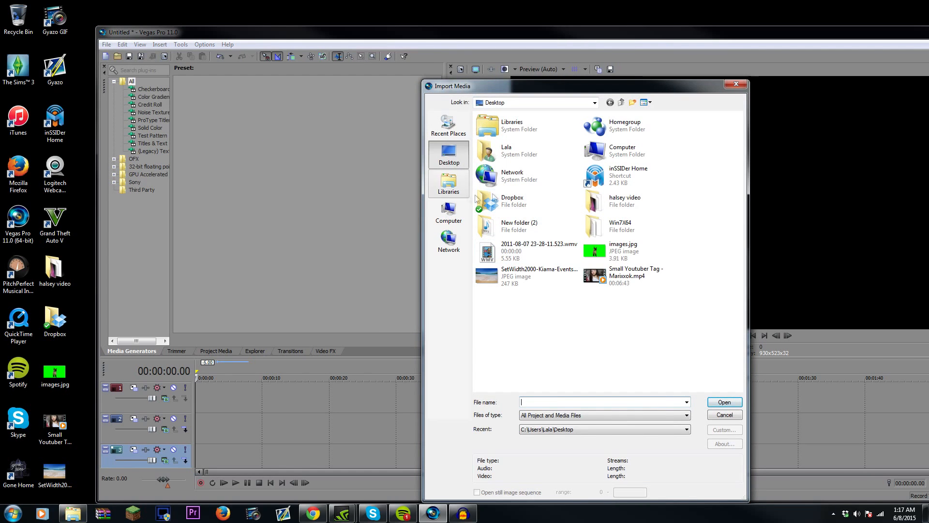
left_click(727, 85)
Add the Small Youtuber Tag video from the desktop to the start of the timeline.
left_click_drag(471, 35, 489, 22)
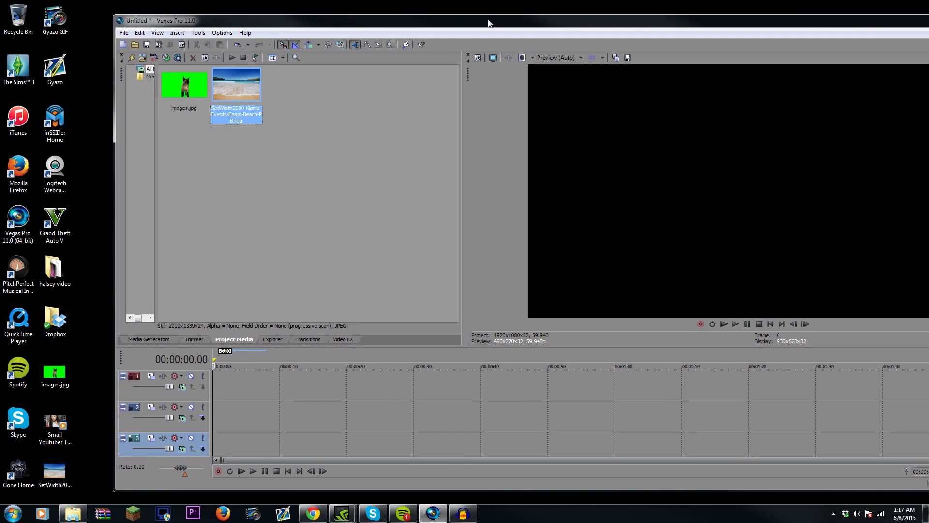
left_click(55, 422)
left_click_drag(54, 421, 218, 379)
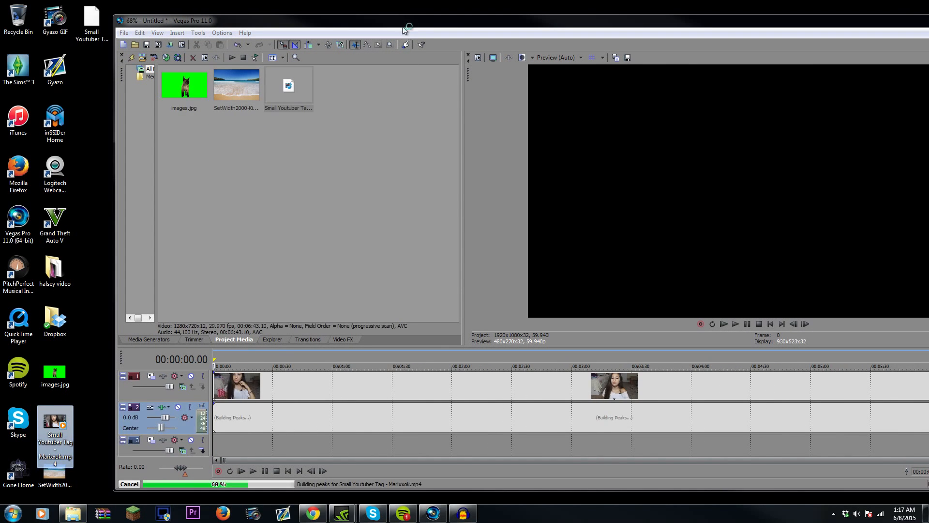
Narrow the editor window until it fits on the screen and place it beside the desktop icons.
left_click_drag(401, 25, 355, 20)
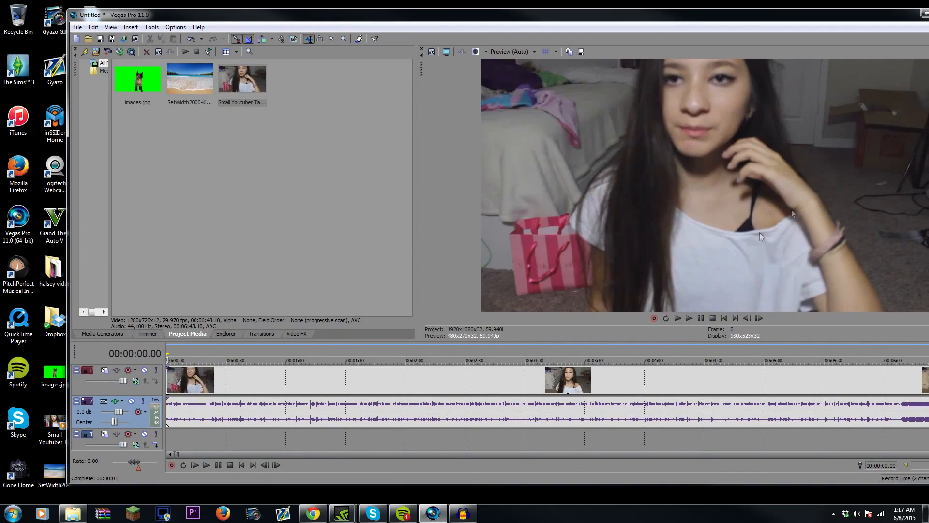
left_click_drag(928, 72, 777, 72)
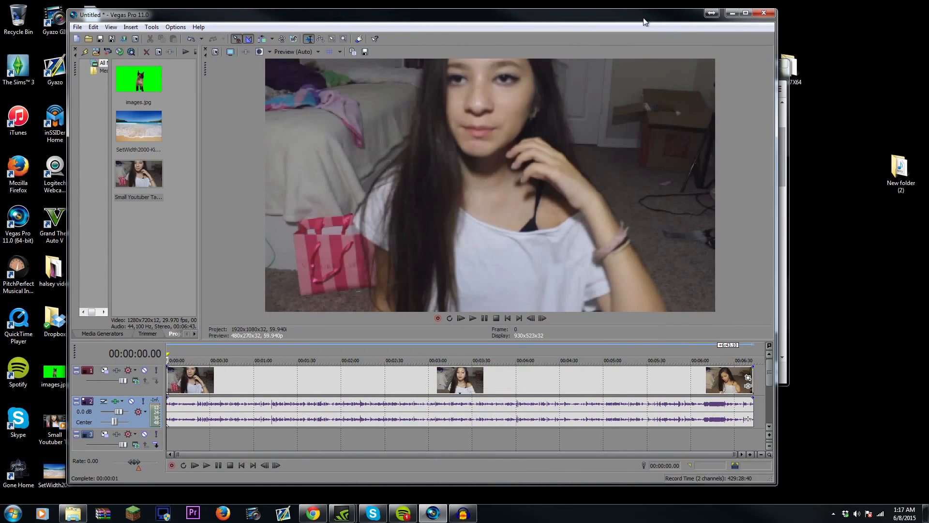
left_click_drag(644, 21, 737, 27)
Check the imported clip at two points on the timeline and return the playhead to the start.
left_click(299, 391)
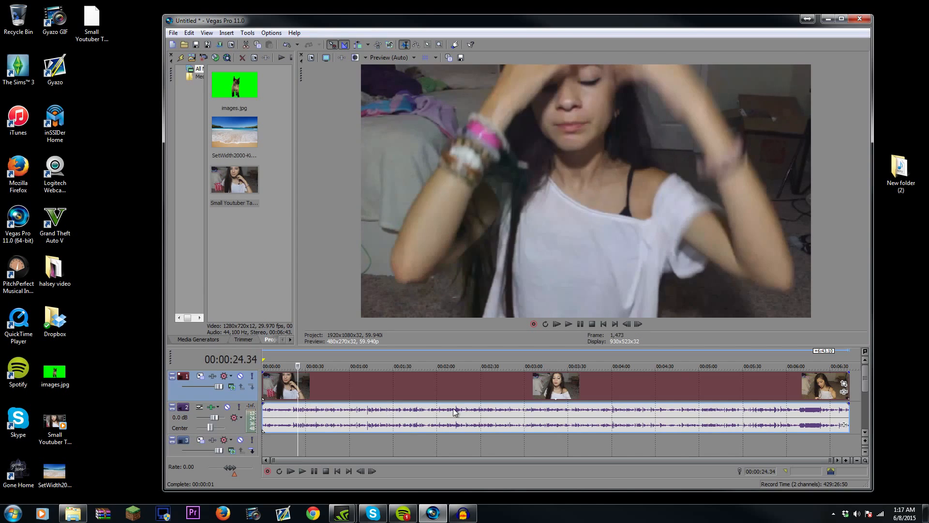
left_click(453, 410)
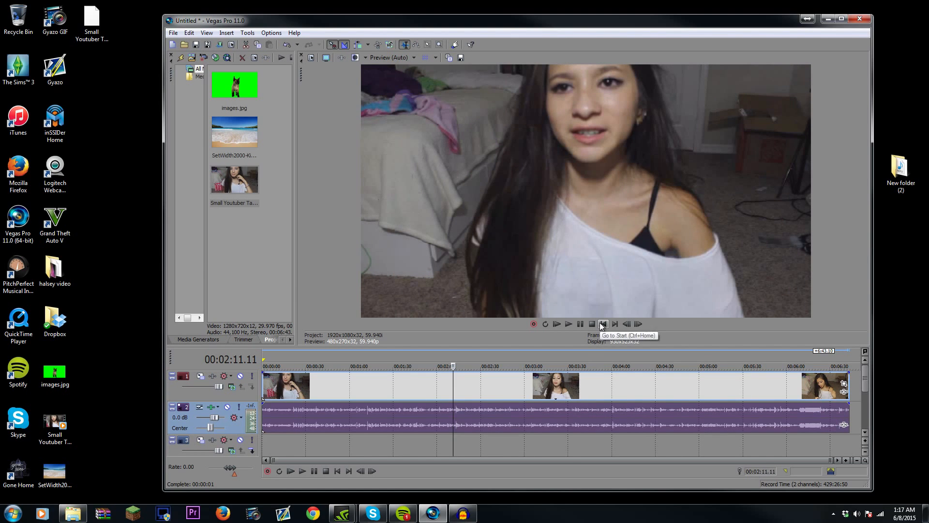
left_click(603, 324)
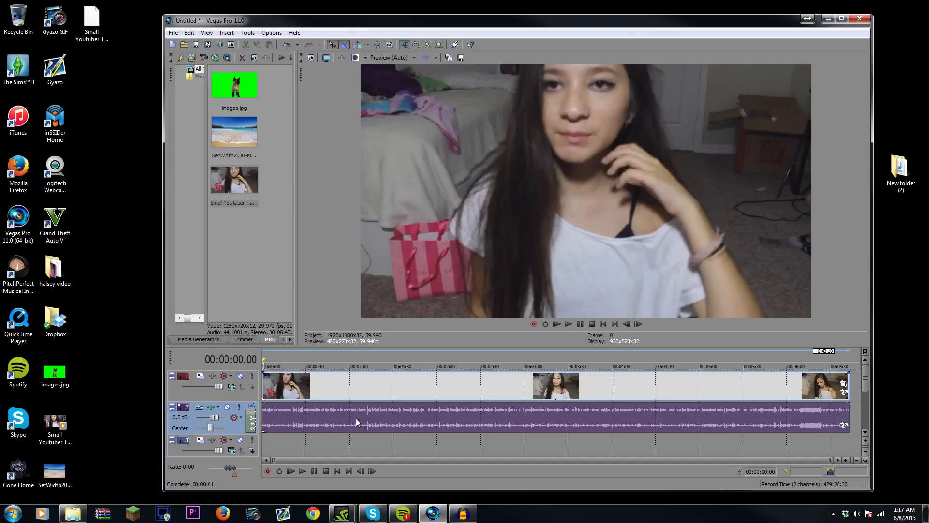
Scrub and play through the first half minute of the clip to find where the title intro begins.
left_click(293, 412)
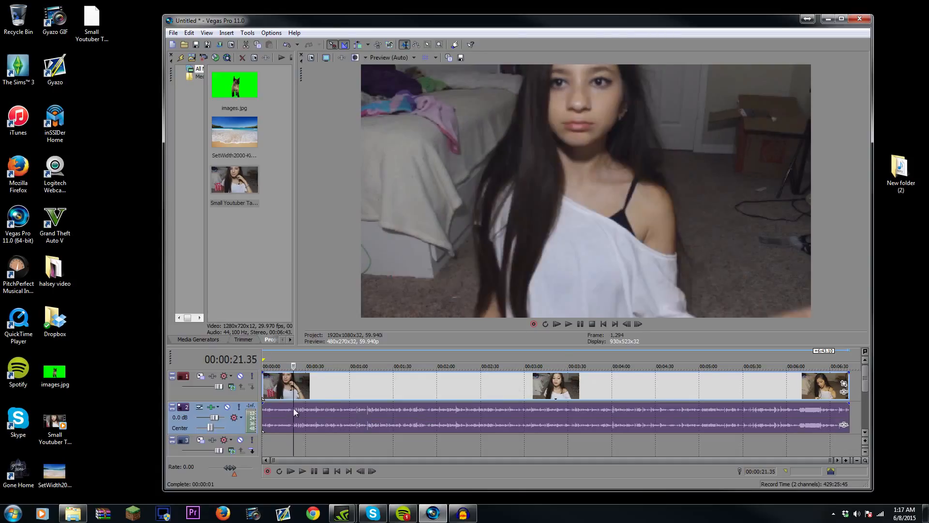
left_click(567, 326)
left_click(582, 325)
left_click(276, 386)
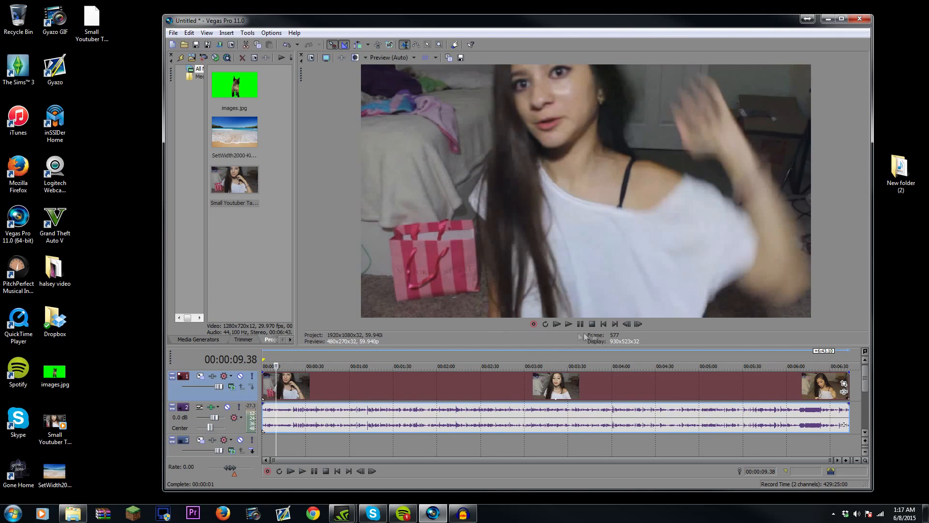
left_click(323, 414)
left_click(619, 386)
left_click(272, 396)
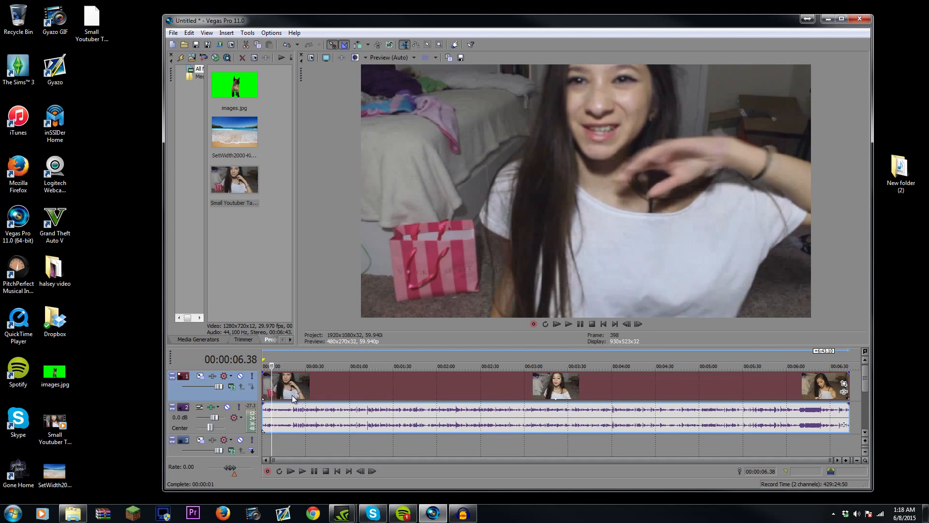
left_click(292, 398)
left_click(287, 392)
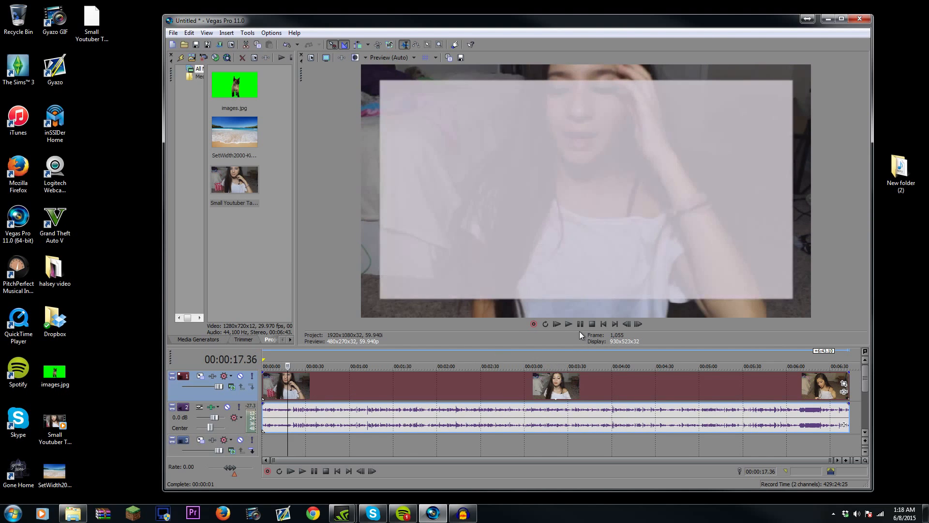
left_click_drag(282, 388, 275, 385)
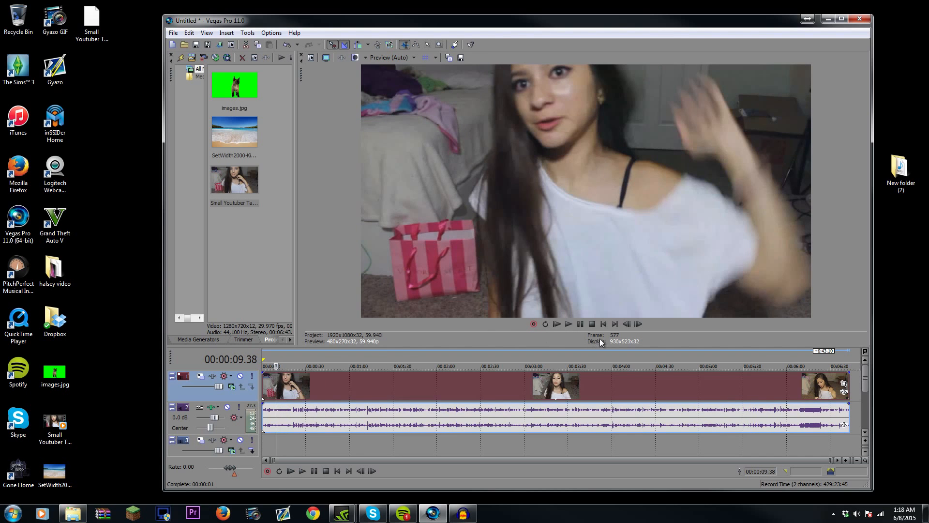
left_click(569, 324)
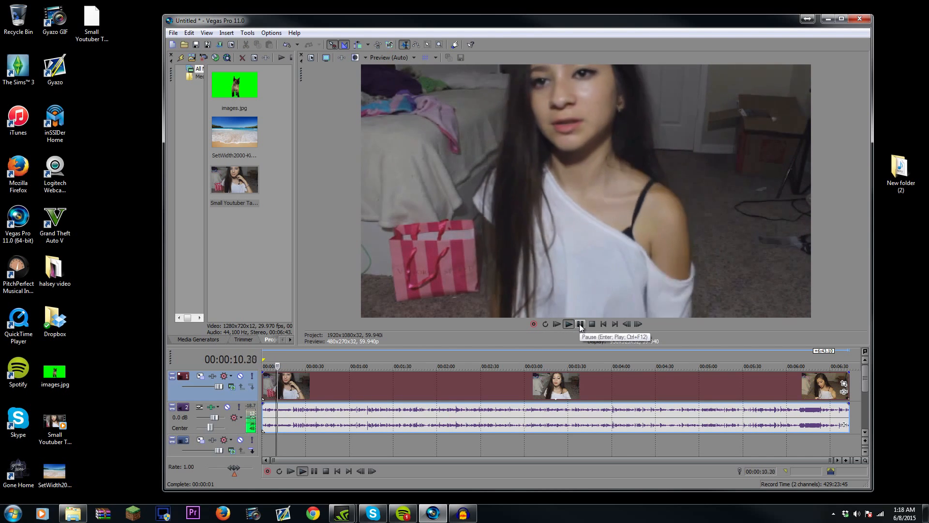
left_click(579, 324)
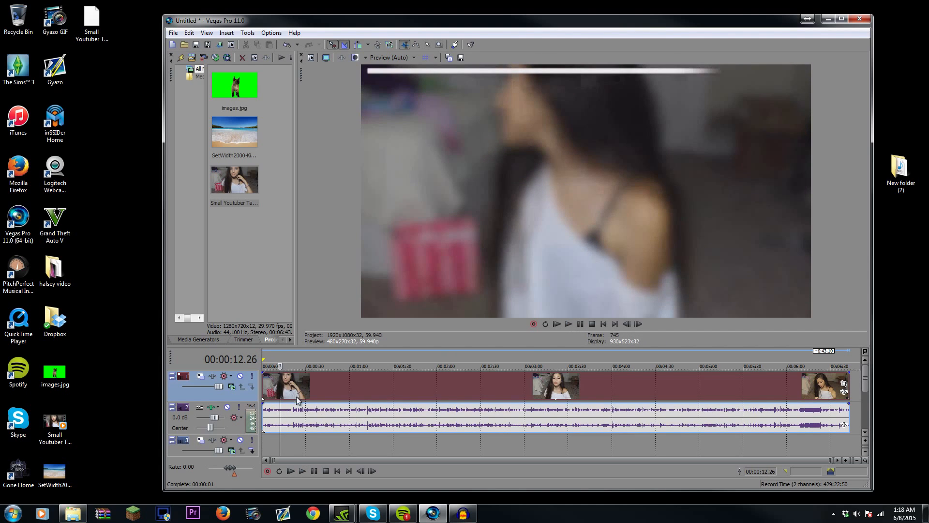
Maximize the editor and split the clip at 00:00:12.02 and 00:00:18.31, on either side of the title intro.
double_click(600, 17)
left_click(134, 367)
left_click(121, 369)
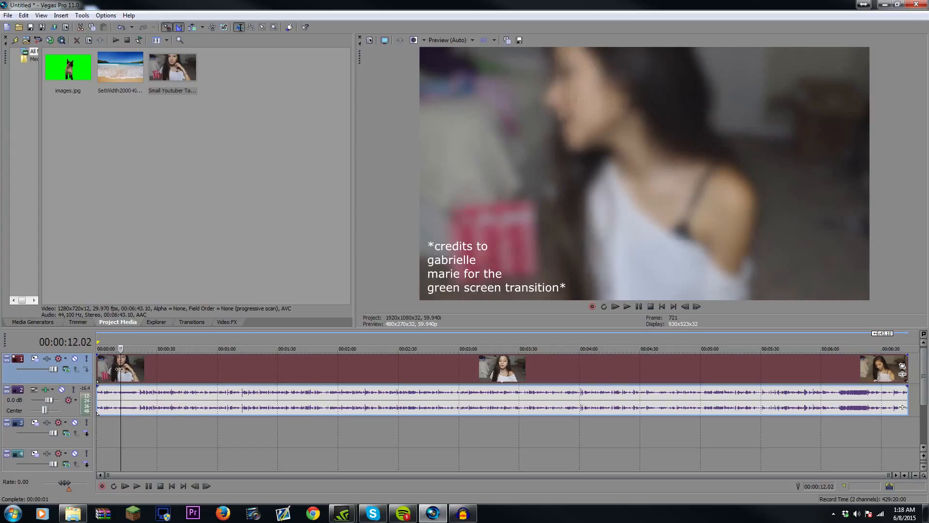
key("s")
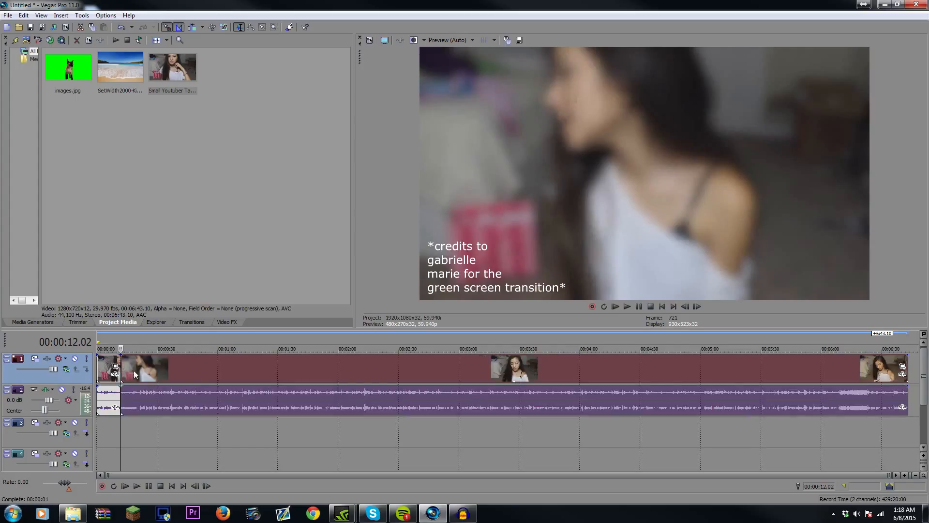
left_click(130, 370)
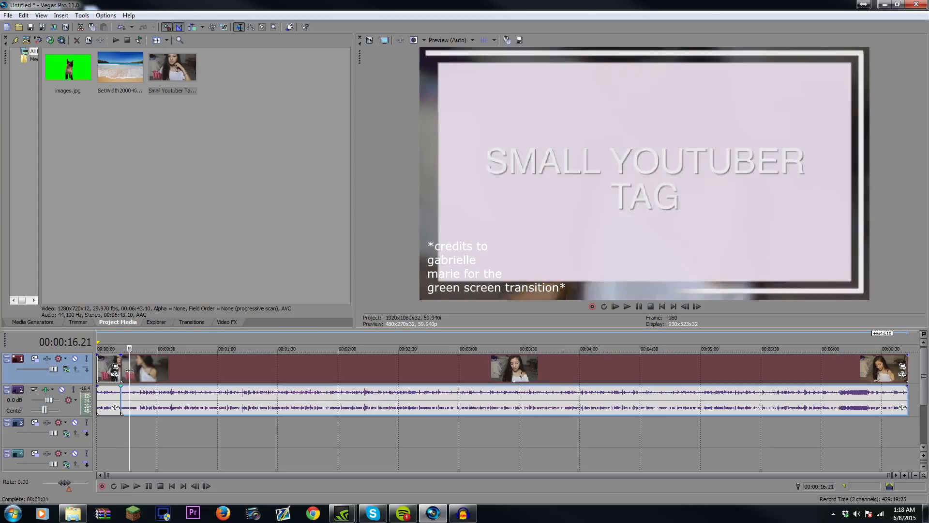
left_click(134, 372)
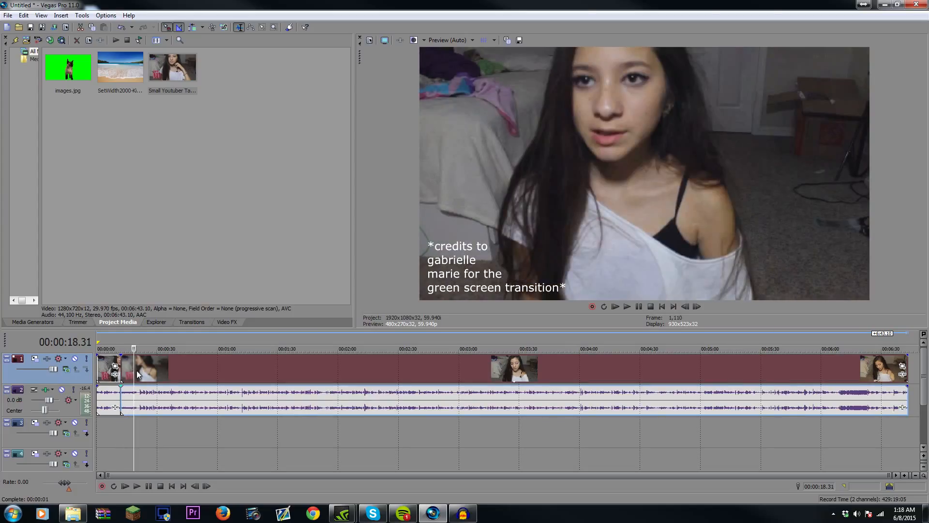
Delete the title intro segment between the two cuts.
left_click(129, 372)
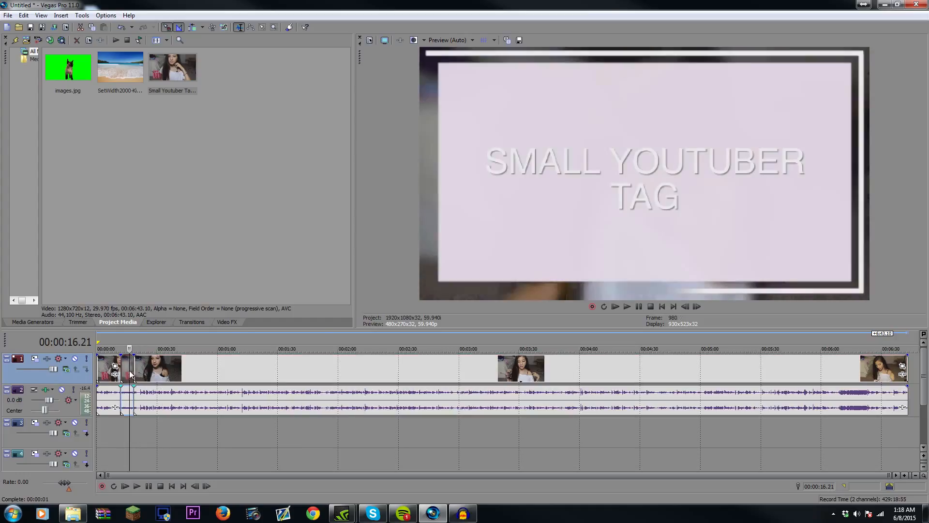
right_click(129, 371)
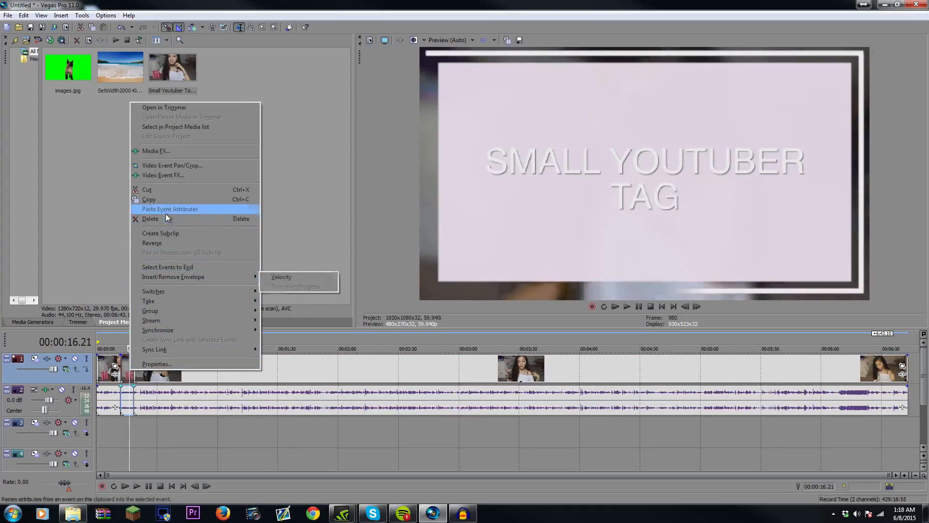
left_click(127, 380)
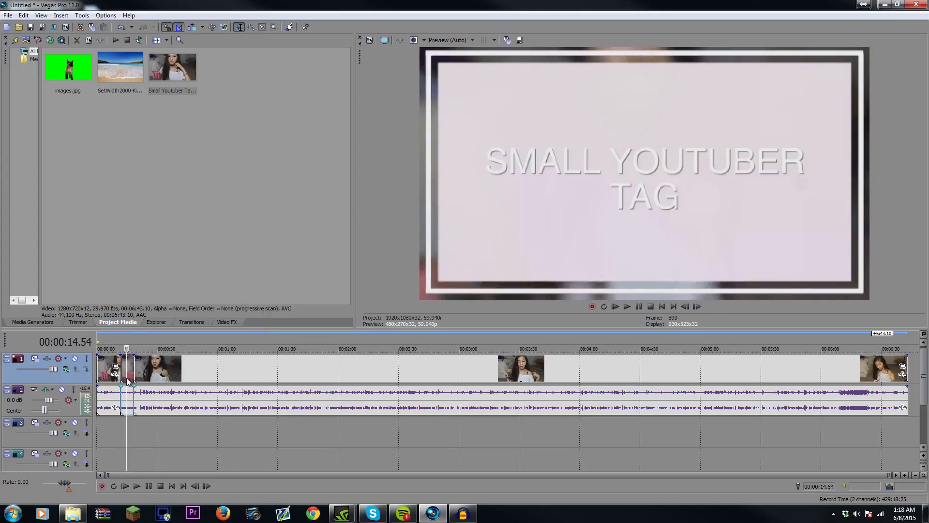
key("Delete")
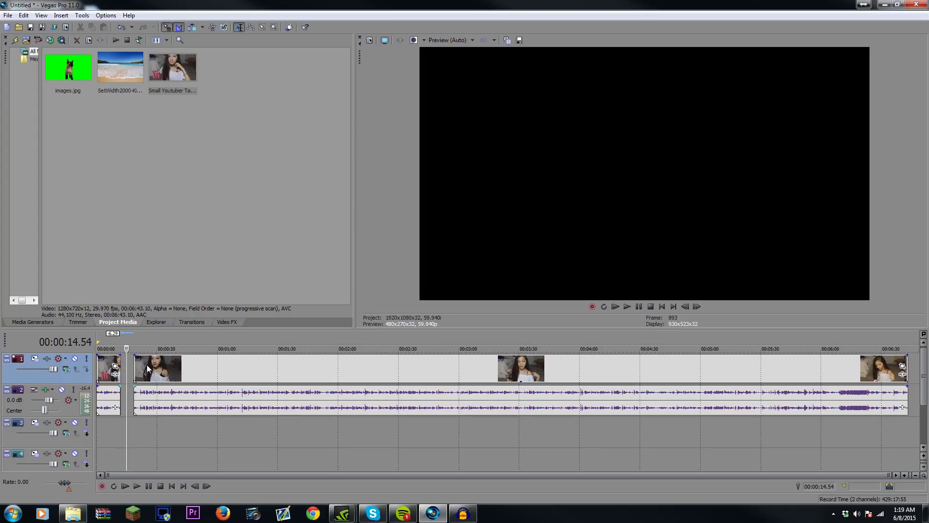
Move the remaining clip against the end of the first segment to close the gap, and play across the join.
left_click(118, 394)
left_click_drag(143, 388, 131, 388)
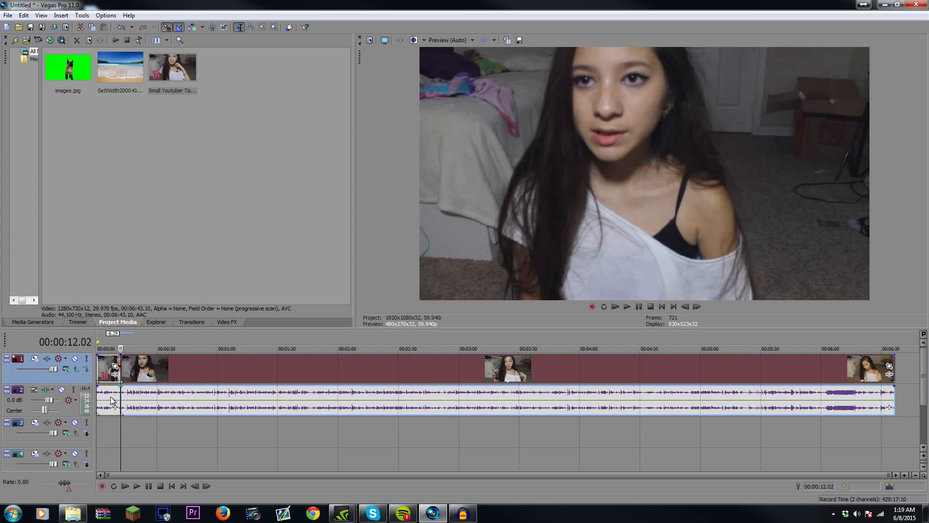
left_click(114, 399)
left_click(628, 307)
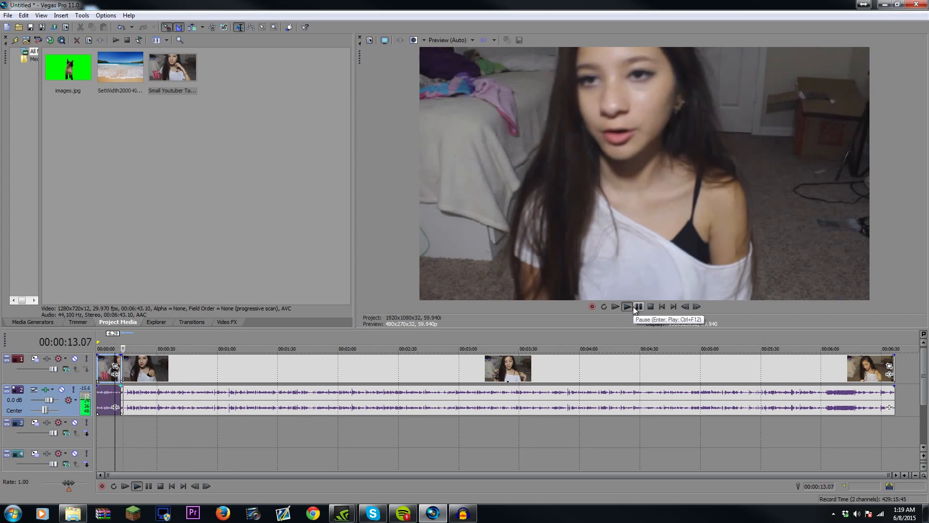
left_click(632, 306)
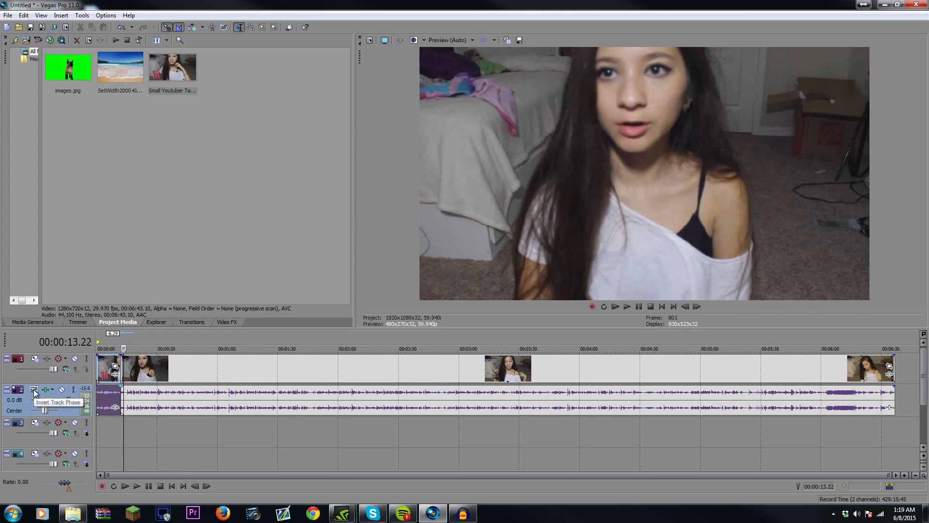
Move the long video segment down to track 3 and add a default Titles & Text event above its beginning on track 1.
left_click_drag(170, 370, 170, 418)
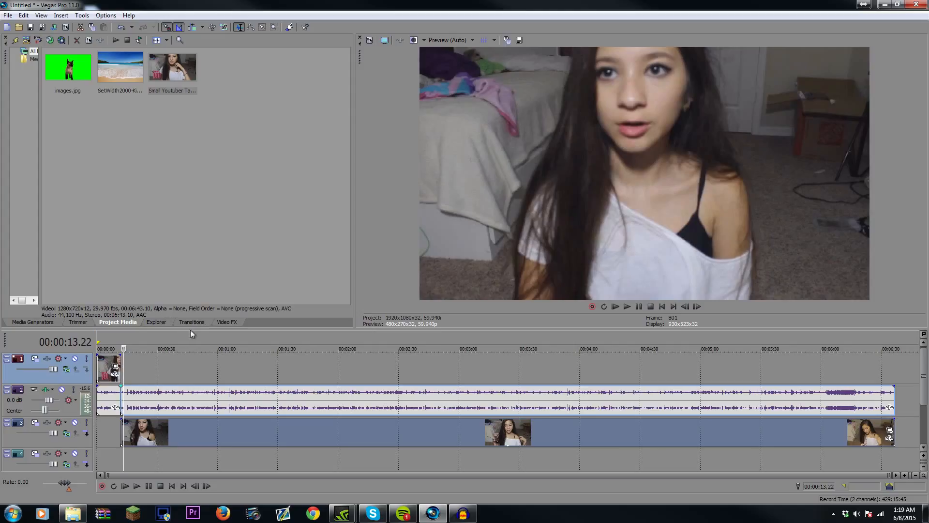
left_click(28, 324)
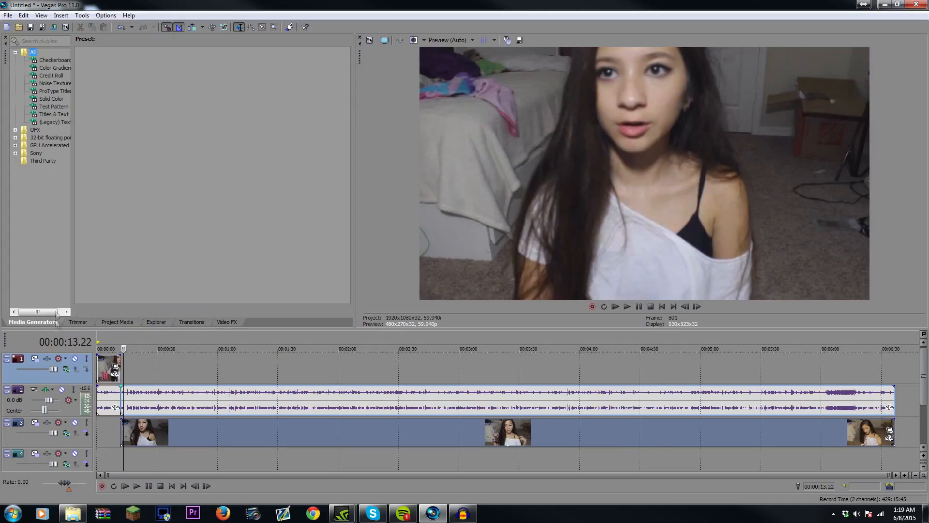
left_click(53, 114)
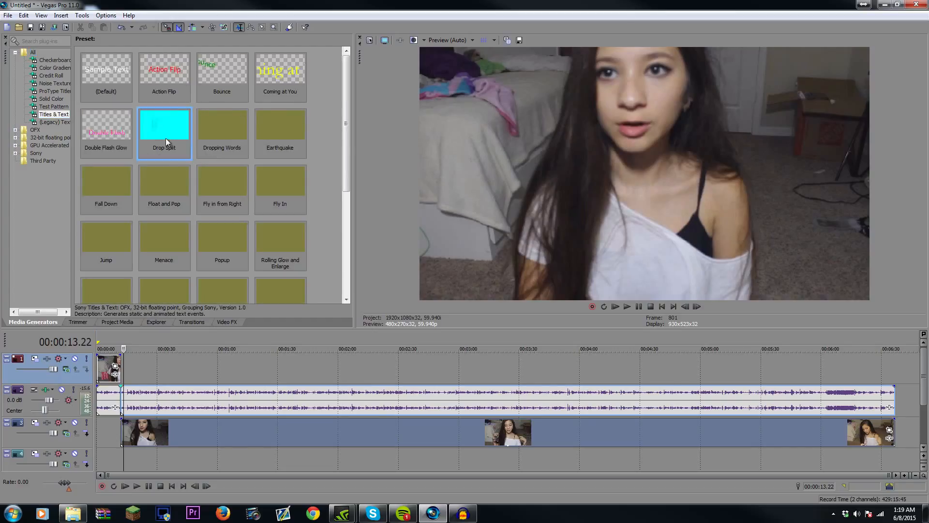
left_click(271, 157)
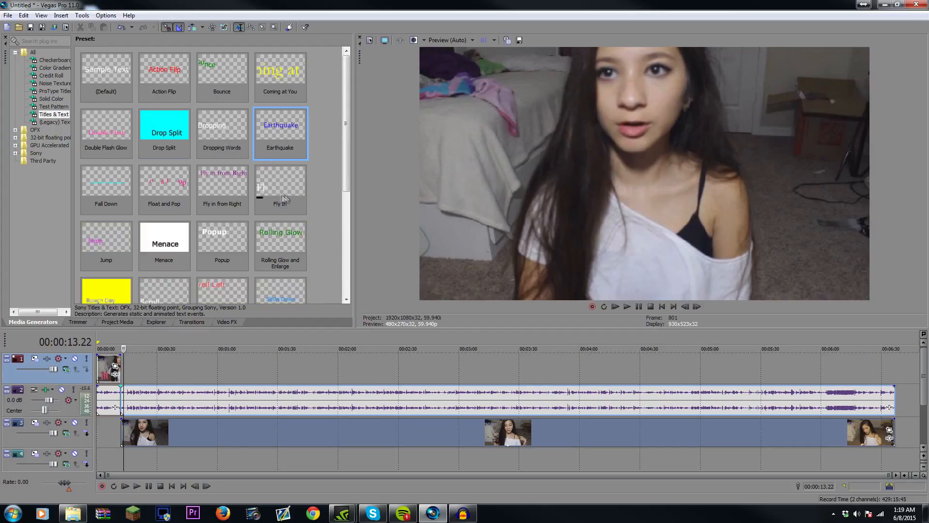
left_click_drag(90, 71, 133, 364)
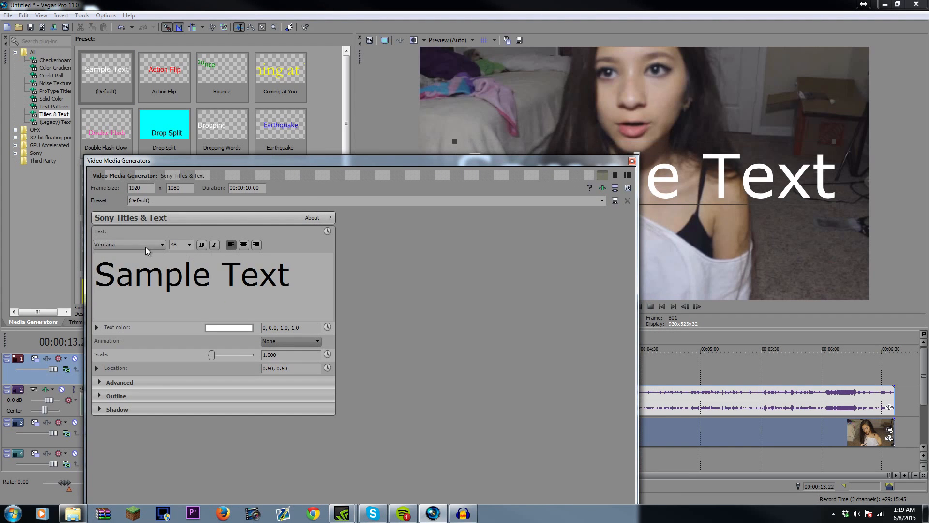
Replace the title's sample text with "hiiii" and enlarge it to a scale of 1.465.
type("hiiii")
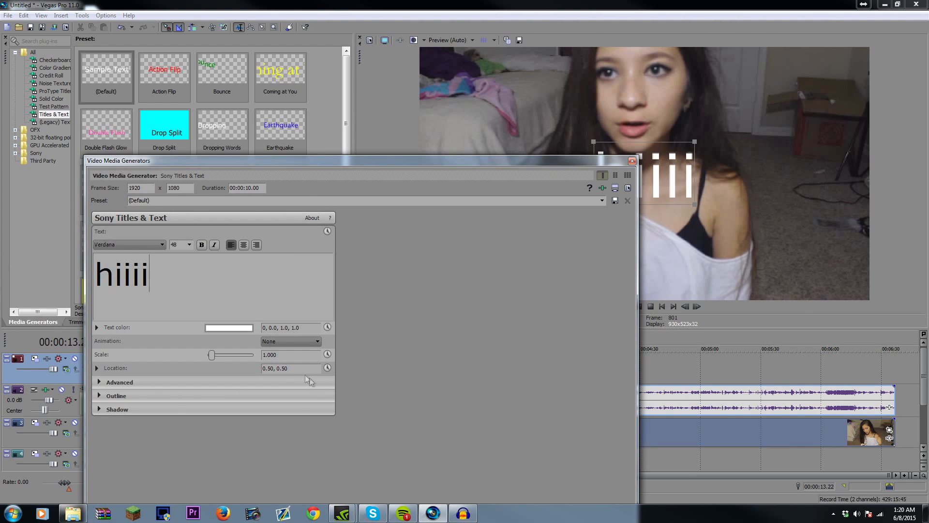
left_click(227, 327)
left_click_drag(372, 168, 273, 159)
left_click_drag(847, 291, 751, 253)
left_click_drag(116, 151, 206, 115)
Set the title's text color to pink (336, 0.8, 0.73, 1.0) and try its outline settings.
left_click(219, 282)
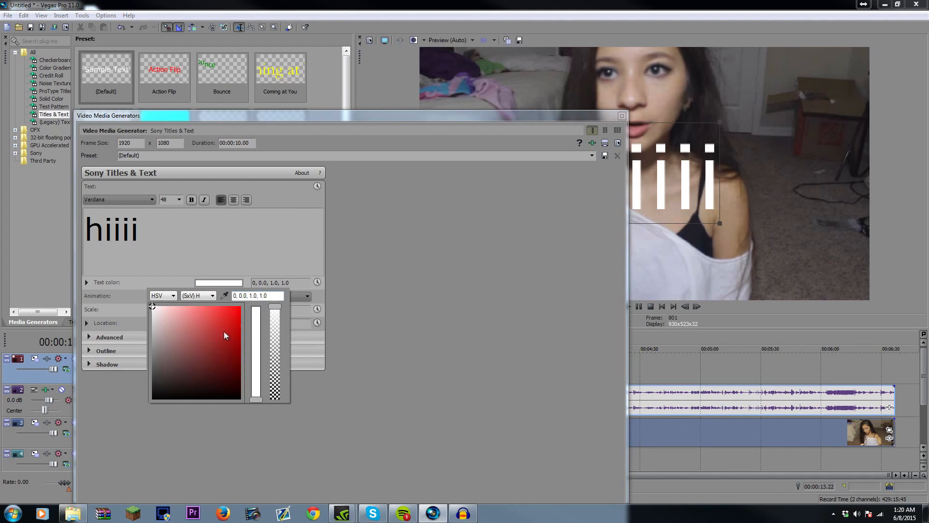
left_click(224, 331)
left_click_drag(256, 353, 257, 313)
left_click(270, 231)
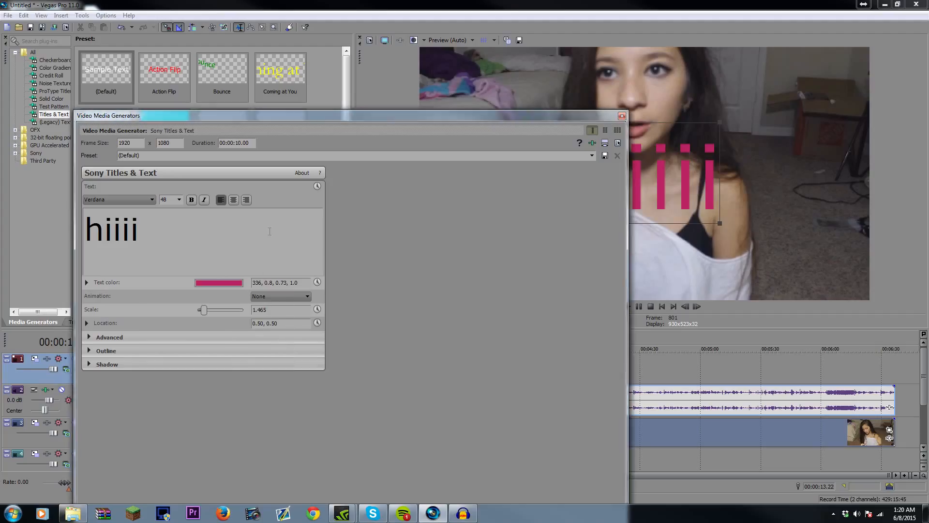
left_click(89, 351)
left_click_drag(198, 363, 215, 368)
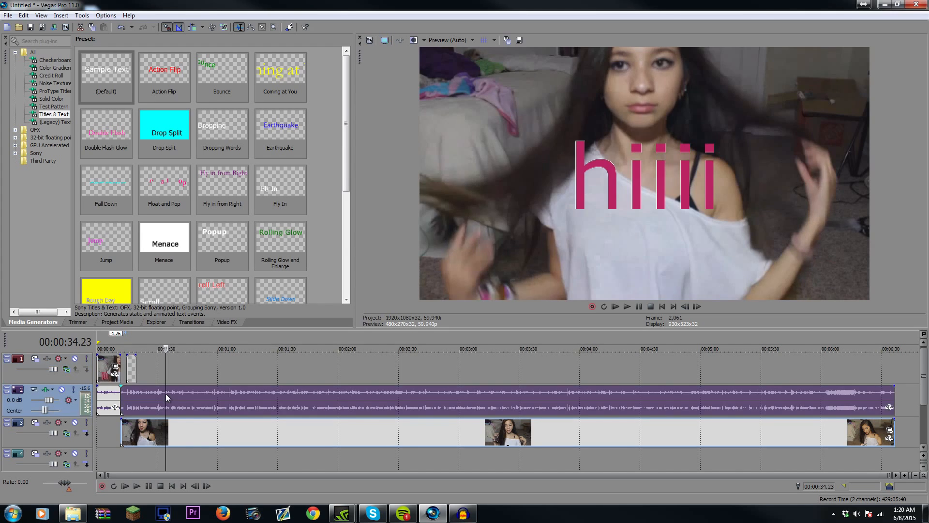
Split the long video clip at 00:00:34.23 and move its second part about 3:06 later to open a gap.
left_click(186, 405)
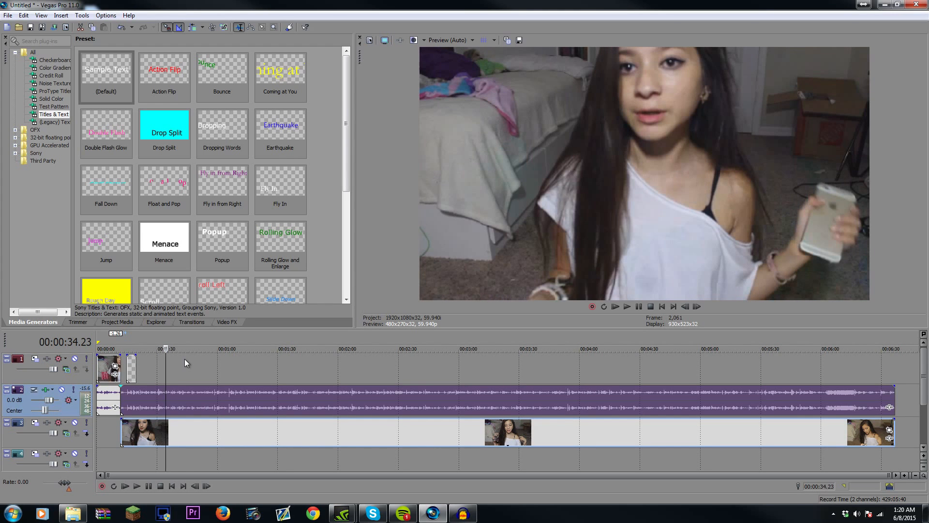
key("s")
left_click_drag(206, 402, 578, 410)
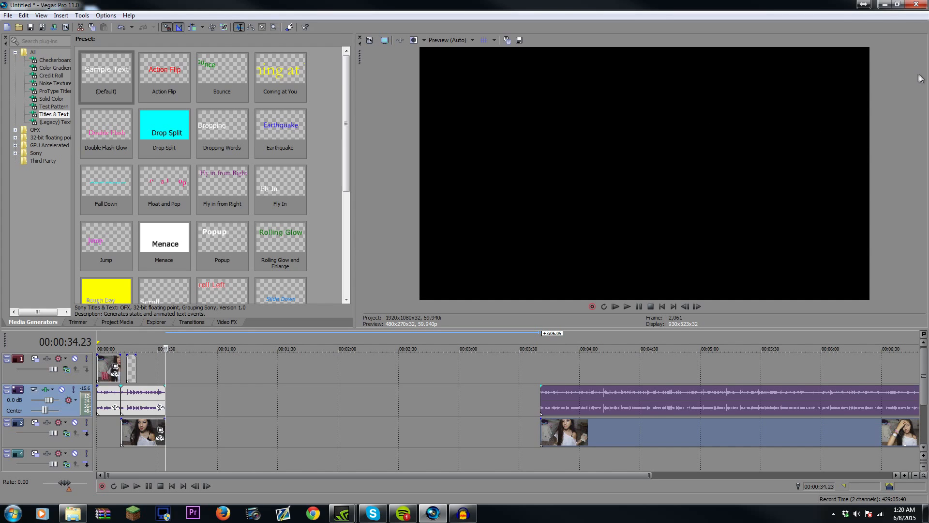
Restore the editor to a smaller window, then widen and position it so the desktop files stay reachable.
left_click_drag(825, 6, 681, 33)
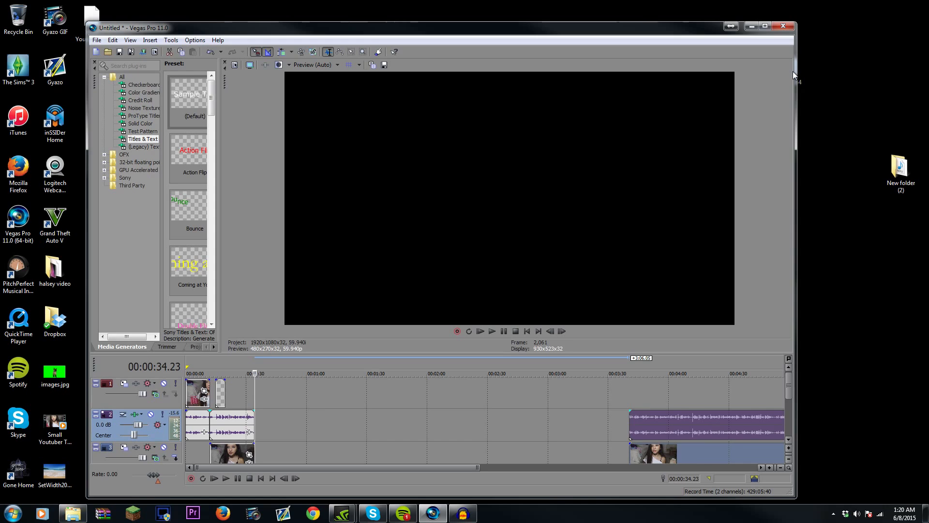
left_click_drag(795, 73, 869, 72)
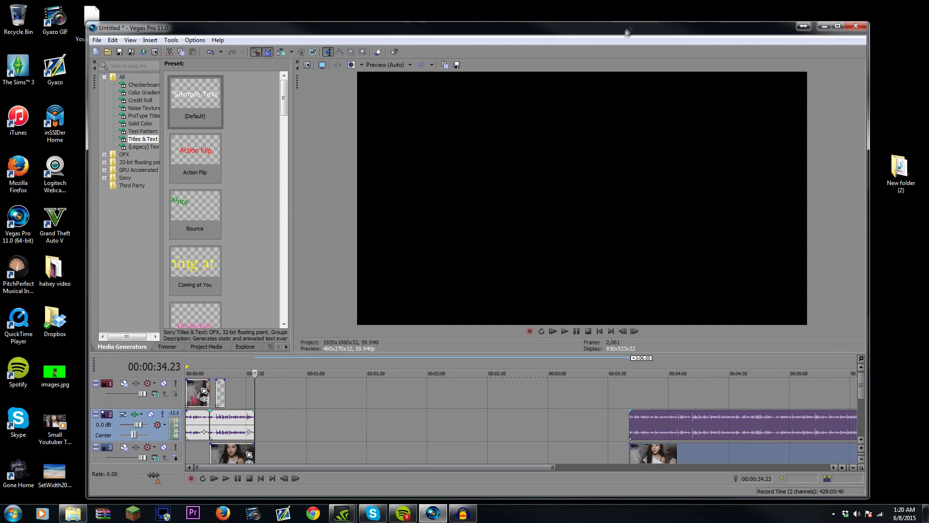
left_click_drag(622, 36, 625, 27)
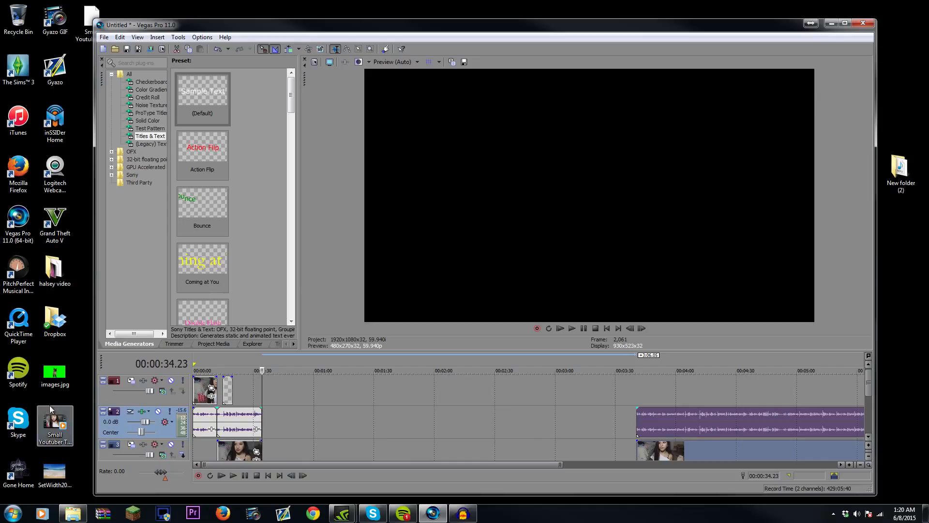
Add the desktop file images.jpg to track 1 at 00:01:04.12 in the gap and lengthen it by about 17 seconds.
left_click_drag(53, 375, 253, 393)
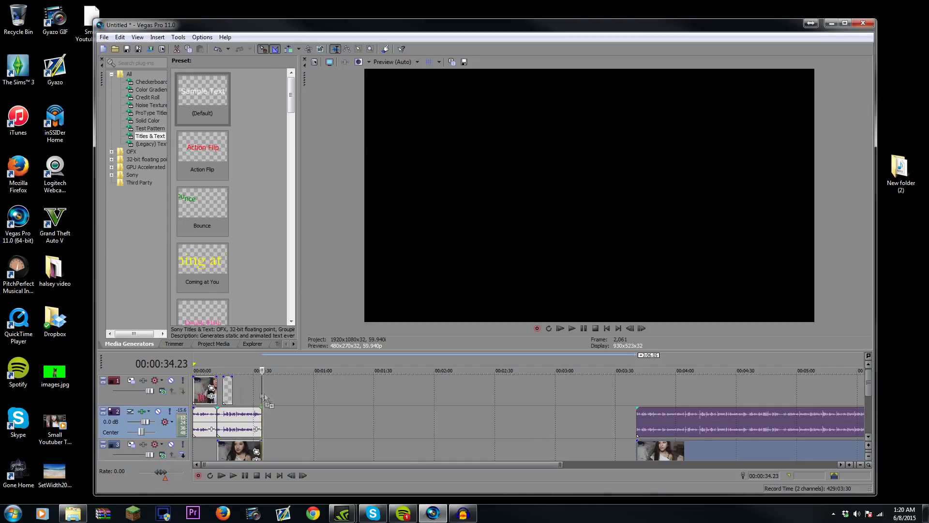
left_click_drag(329, 417, 329, 395)
scroll(409, 369, "up", 3)
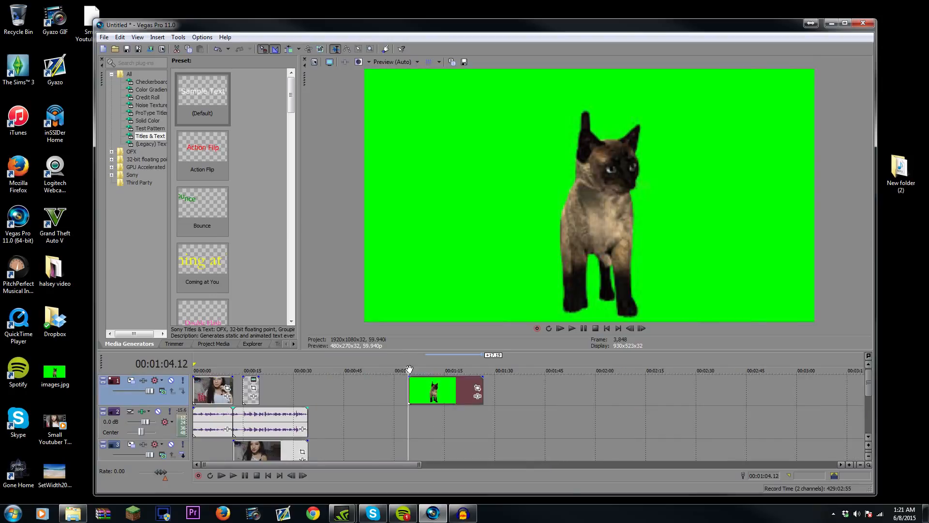
scroll(409, 369, "down", 2)
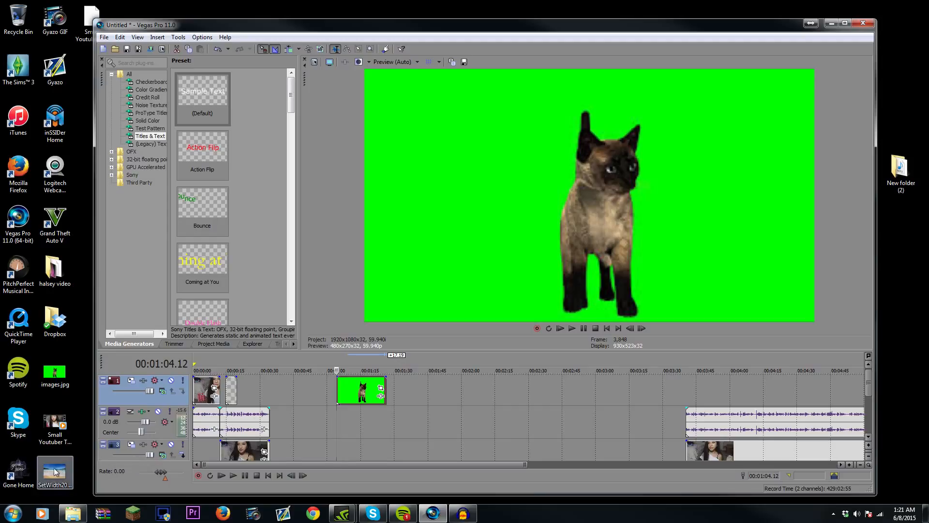
Add the beach picture from the desktop to track 3, aligned with the start of the green-screen cat image.
left_click(328, 395)
left_click(344, 396)
left_click_drag(58, 470, 338, 447)
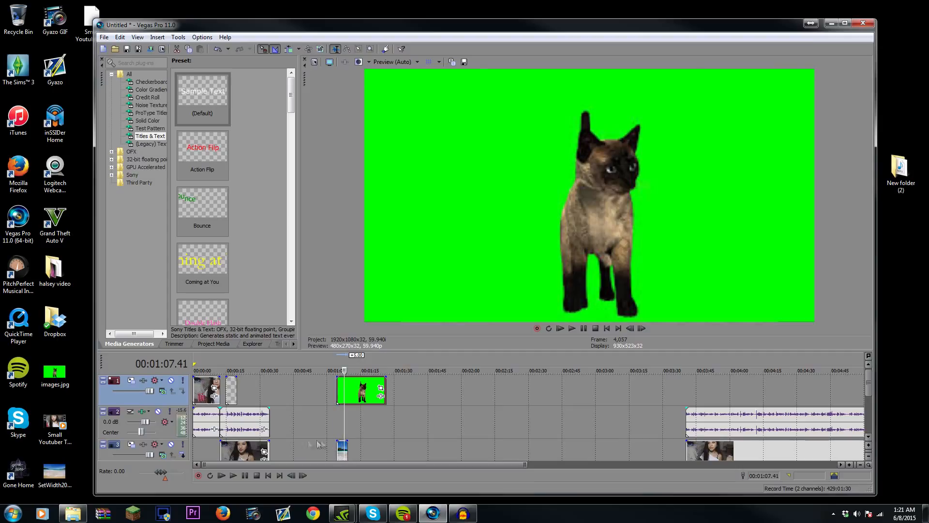
Move the audio track below the second video track and extend the beach picture to the cat image's length.
left_click_drag(162, 436, 162, 456)
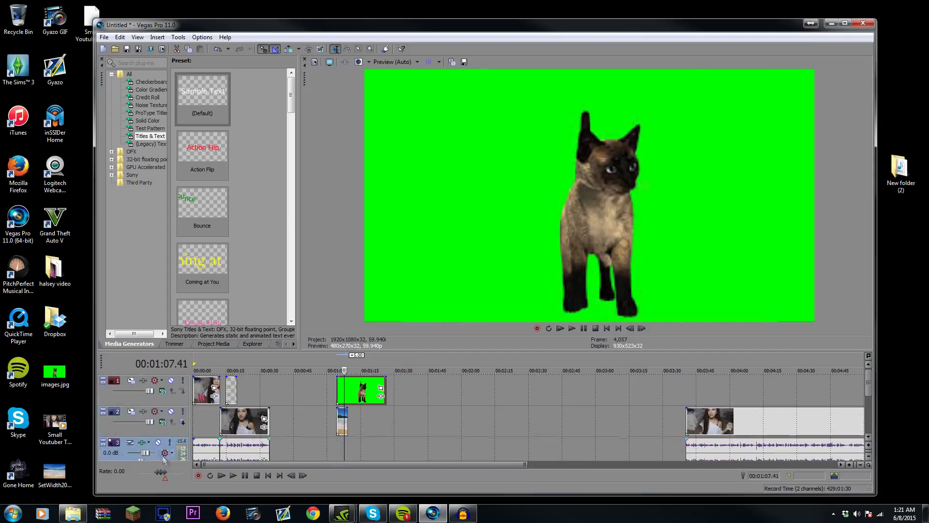
left_click(336, 388)
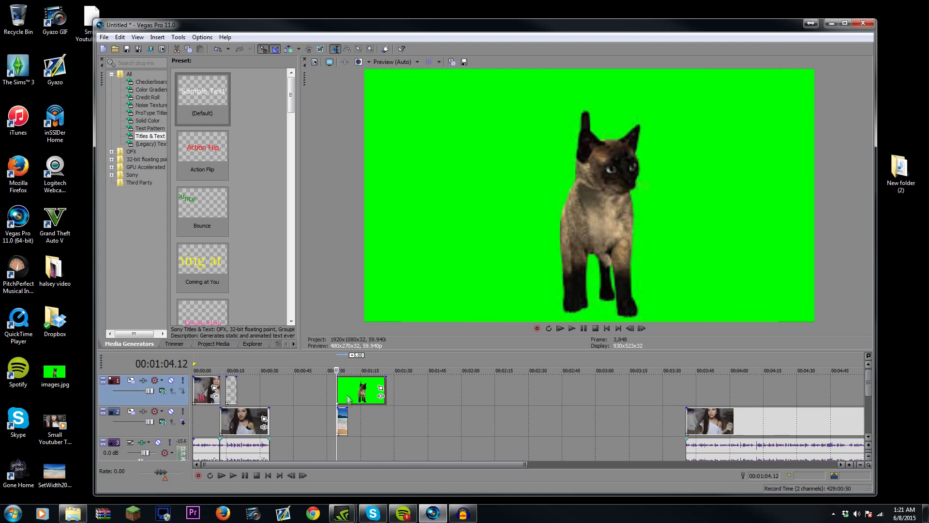
left_click_drag(347, 420, 386, 420)
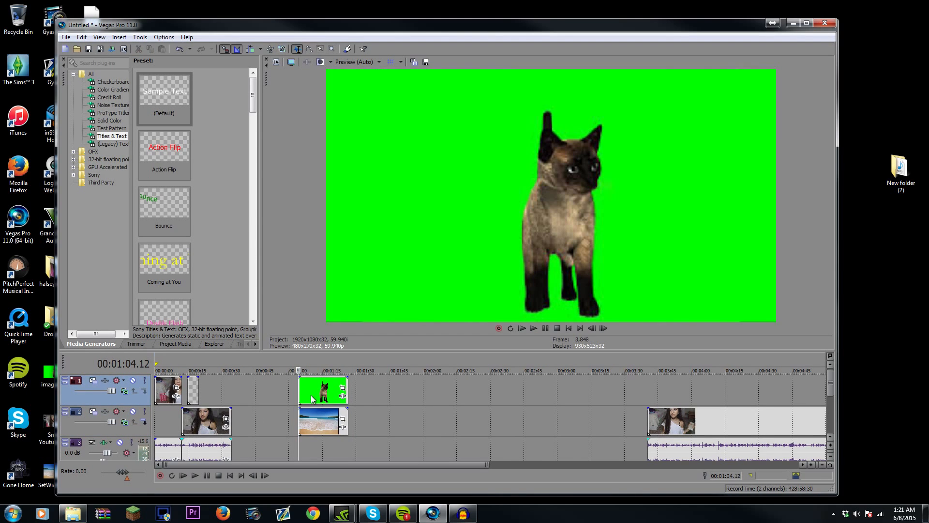
Maximize the editor and apply the Chroma Keyer effect's Green Screen preset to the cat image on track 1.
left_click(311, 398)
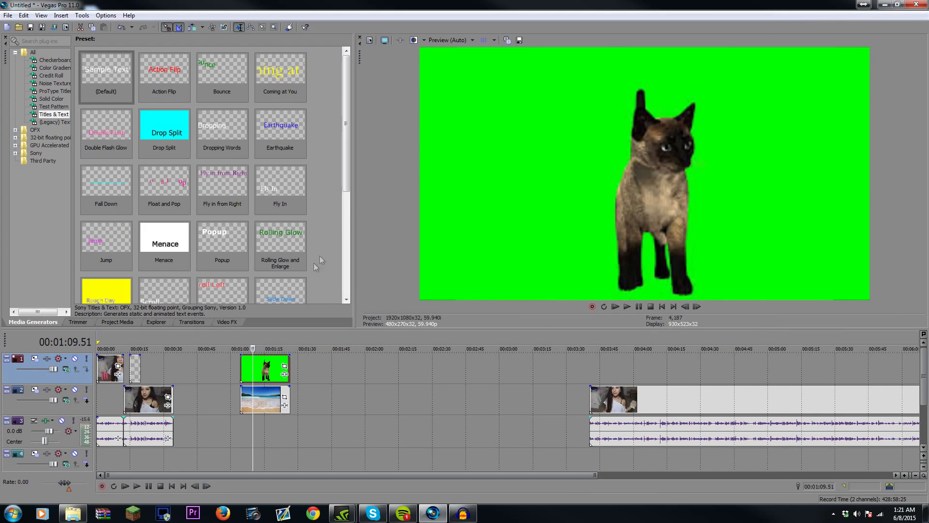
left_click(225, 322)
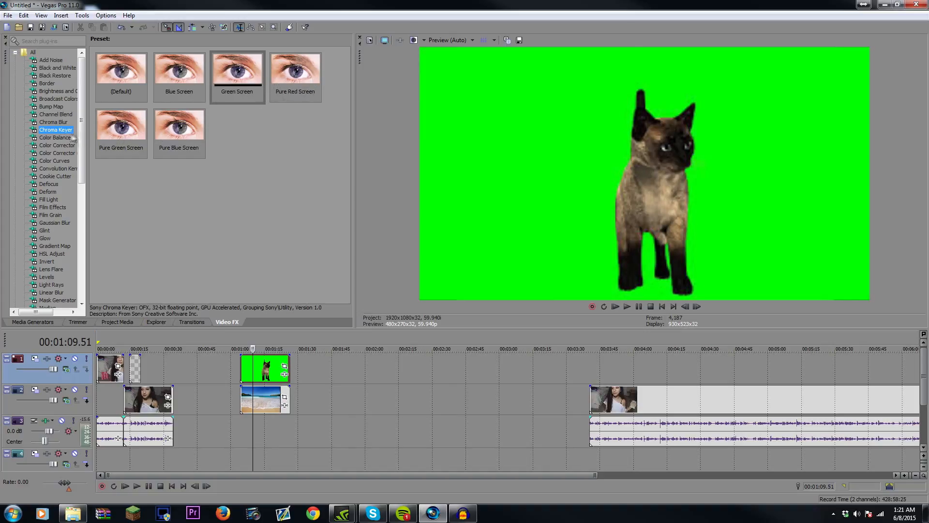
left_click_drag(238, 92, 264, 375)
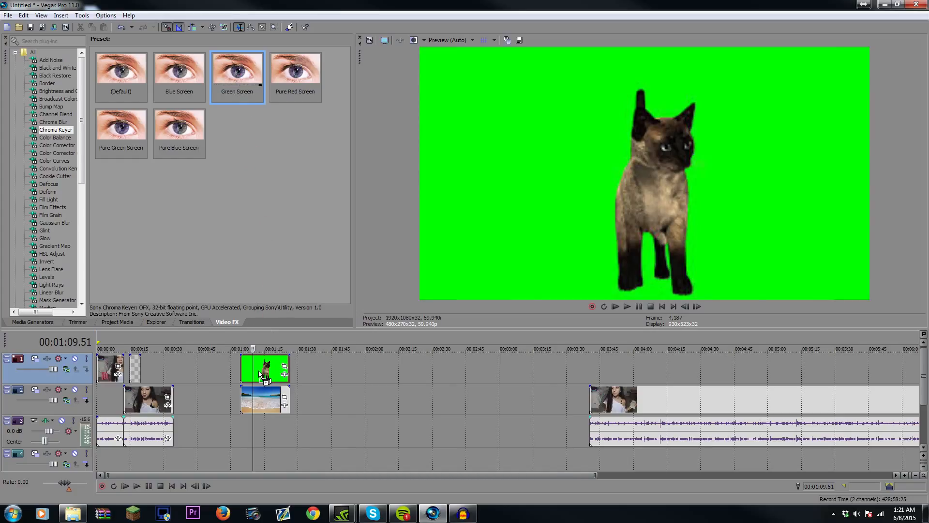
left_click_drag(260, 372, 260, 373)
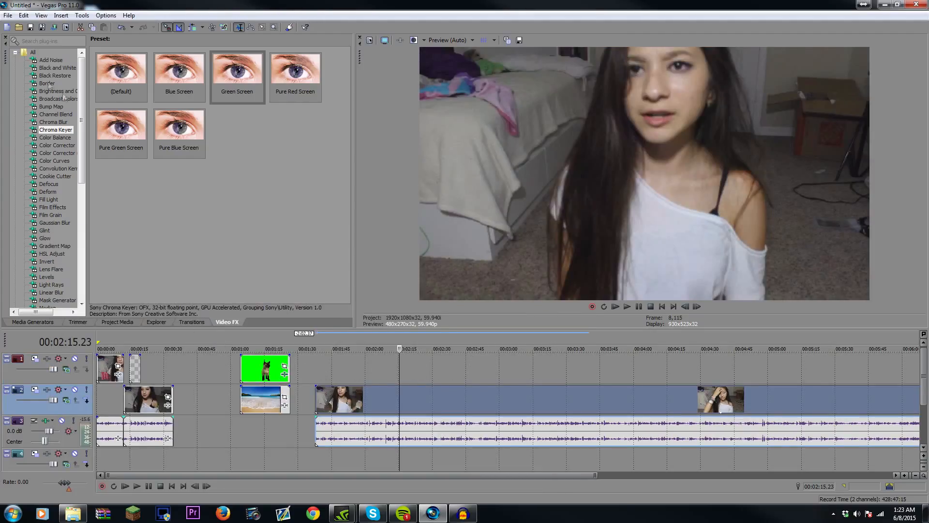
Try the default Black and White effect with a blend amount of 1.000 on the long video clip on track 2.
left_click(521, 406)
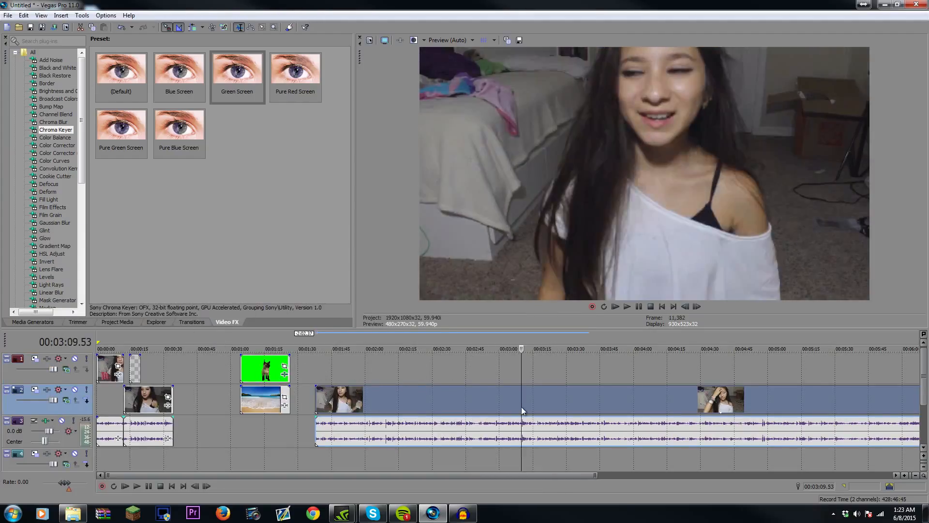
left_click(315, 398)
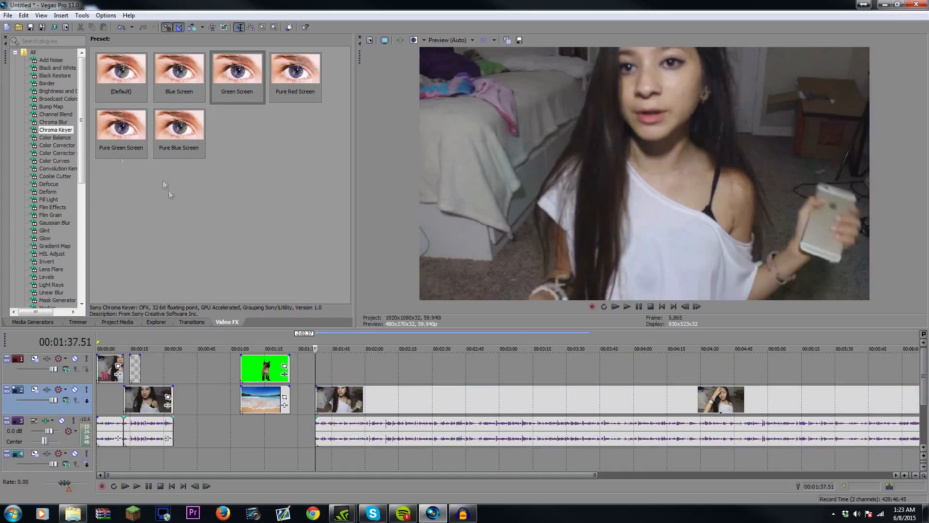
left_click(52, 69)
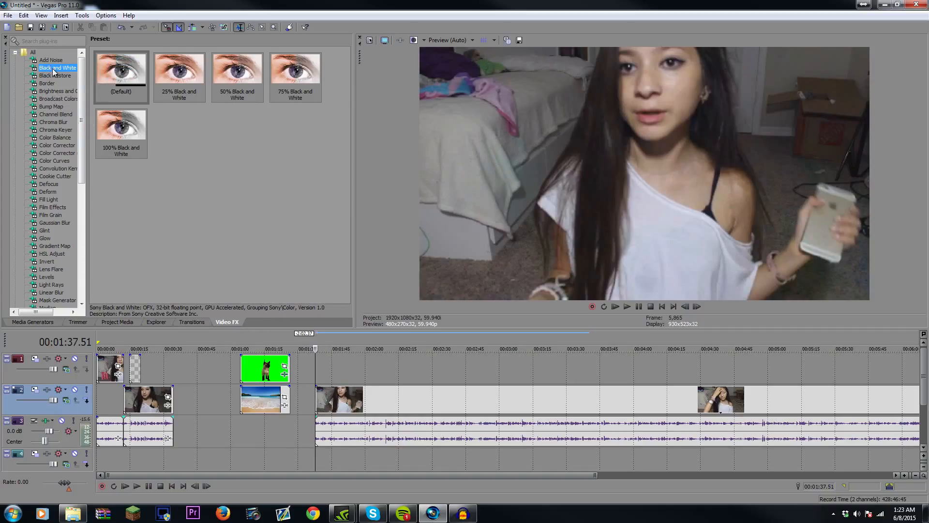
left_click_drag(118, 79, 478, 334)
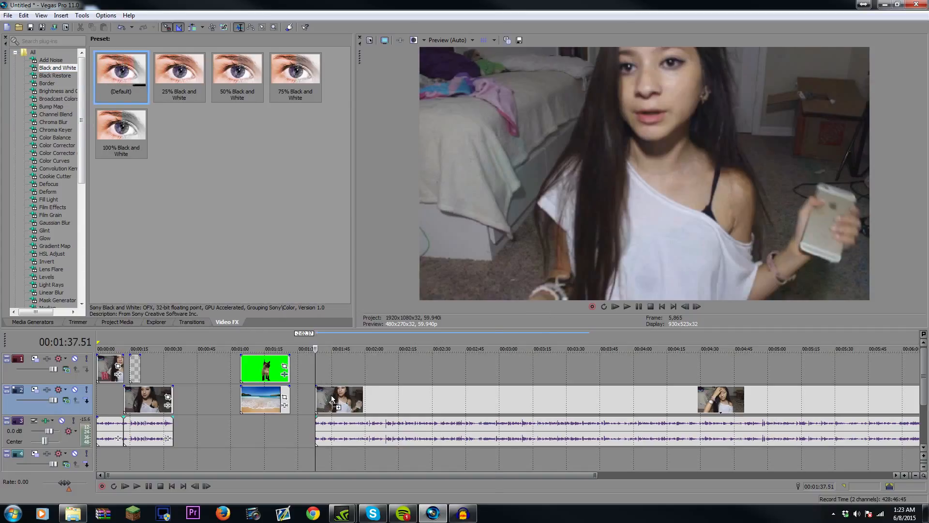
left_click_drag(332, 401, 332, 401)
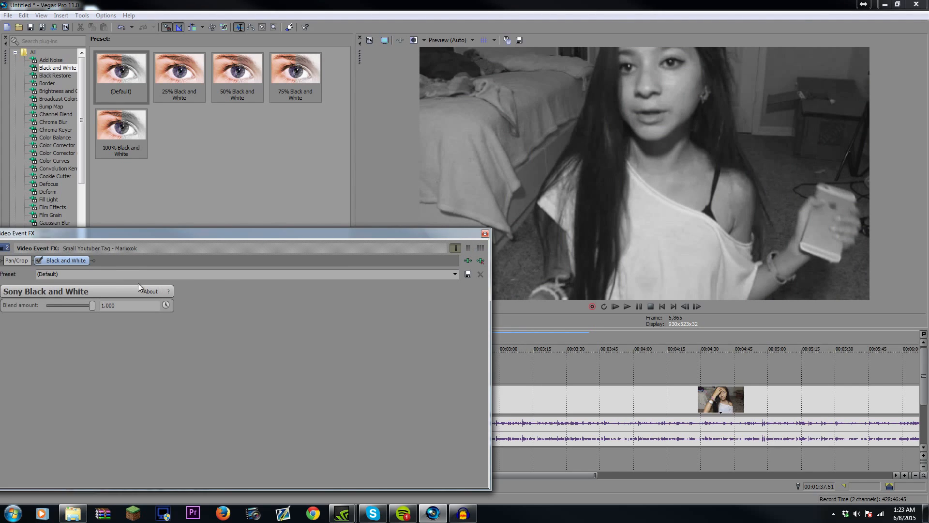
mouse_move(90, 305)
left_mouse_down()
mouse_move(41, 314)
mouse_move(97, 309)
left_mouse_up()
left_click(485, 233)
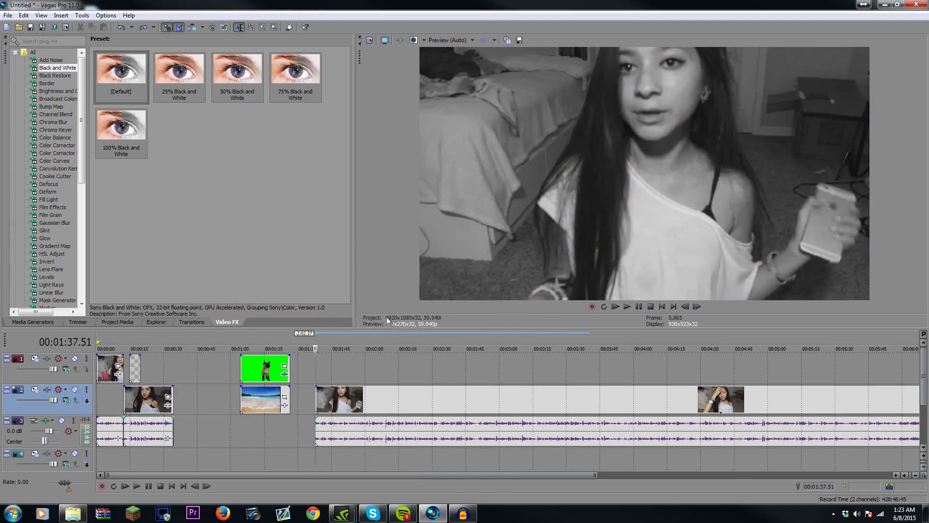
Try the TV Simulator effect's TV Look preset on the long video clip and play it briefly at 00:01:57.52.
left_click(360, 430)
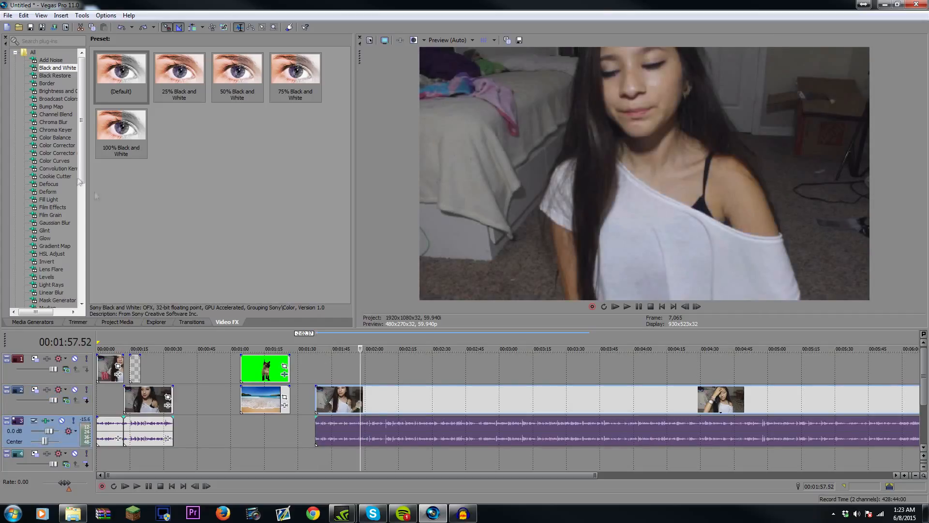
left_click_drag(85, 142, 77, 267)
left_click(47, 254)
left_click(53, 238)
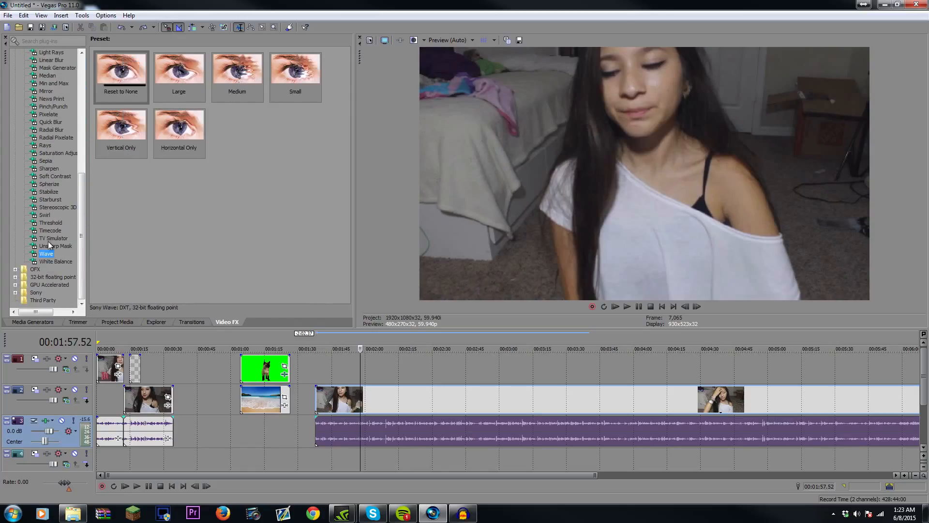
left_click_drag(140, 60, 368, 409)
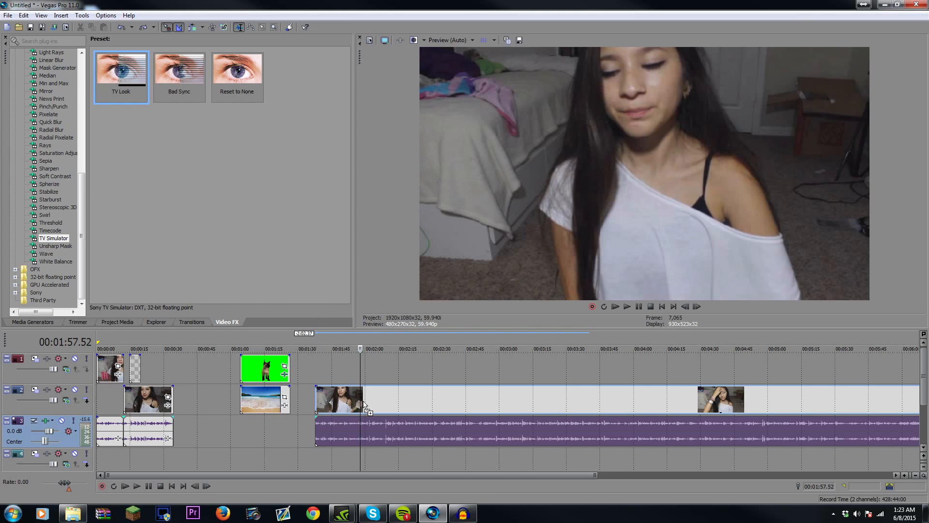
left_click(483, 234)
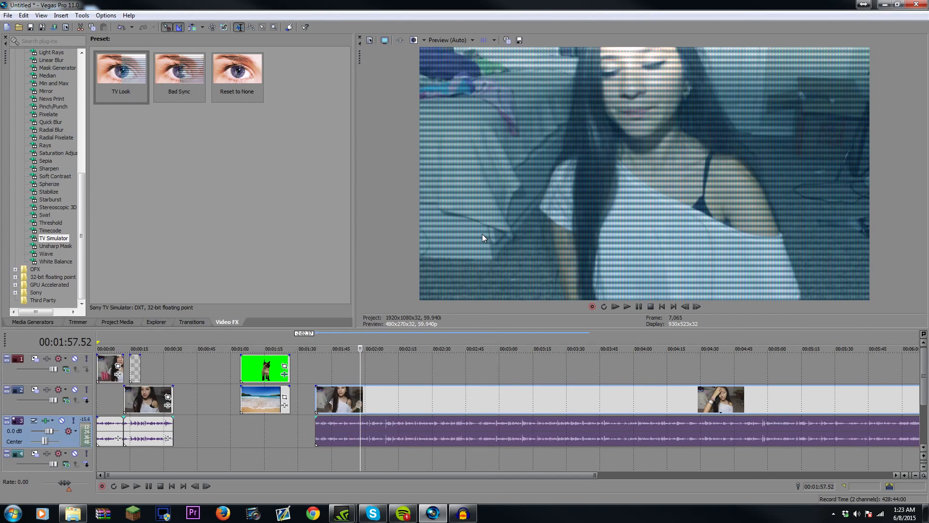
key("space")
key("space")
Apply the 3D Shuffle transition with the Bright Light preset to the start of the long video clip.
left_click(207, 321)
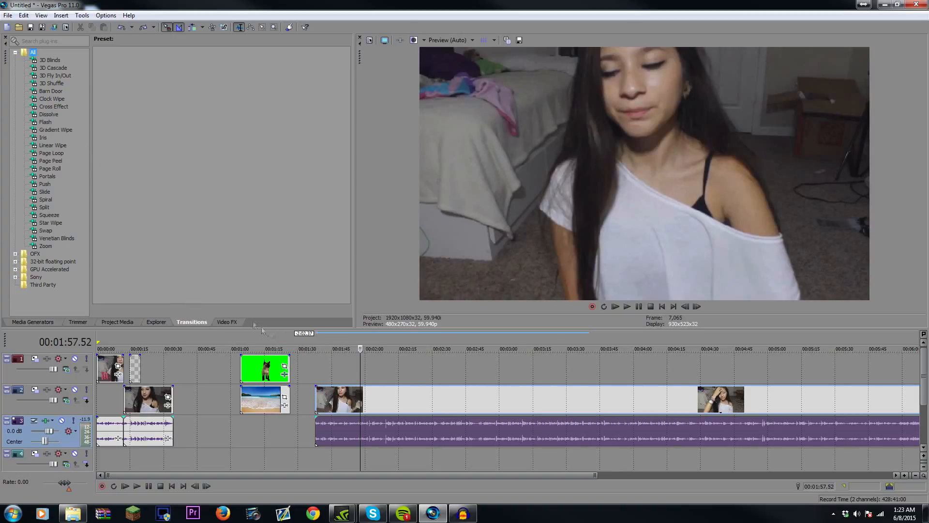
left_click(50, 60)
left_click(59, 77)
left_click(54, 90)
left_click(57, 83)
left_click_drag(100, 90, 318, 390)
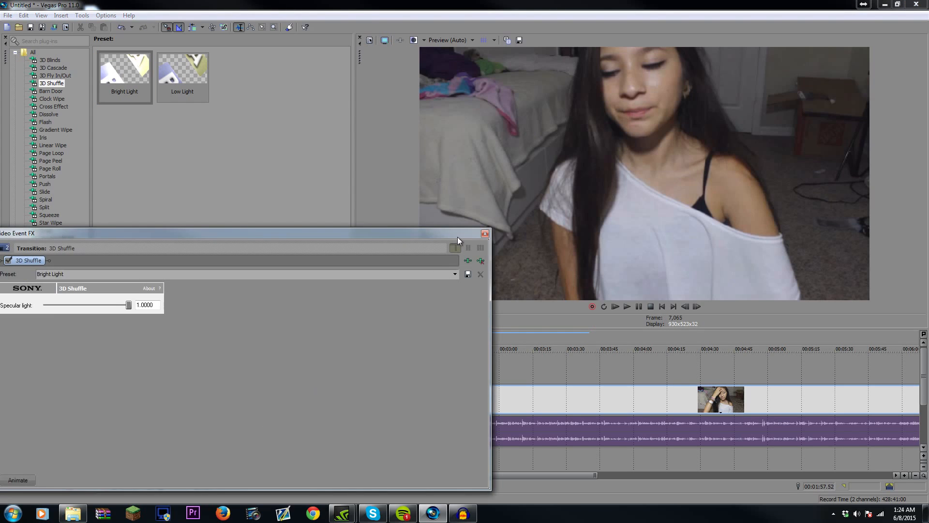
left_click(484, 235)
Play the transition at the long clip's start, then move the clip about 32 seconds later on the timeline.
left_click(626, 306)
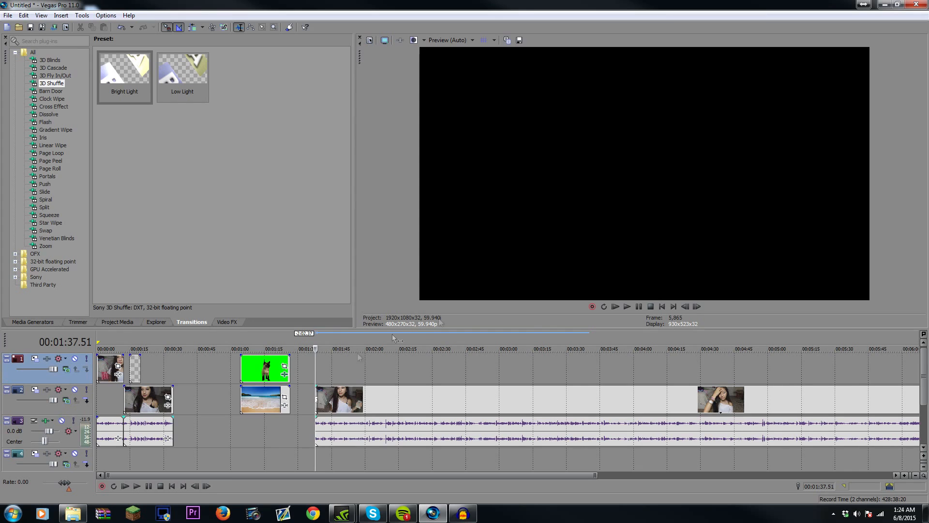
left_click(627, 306)
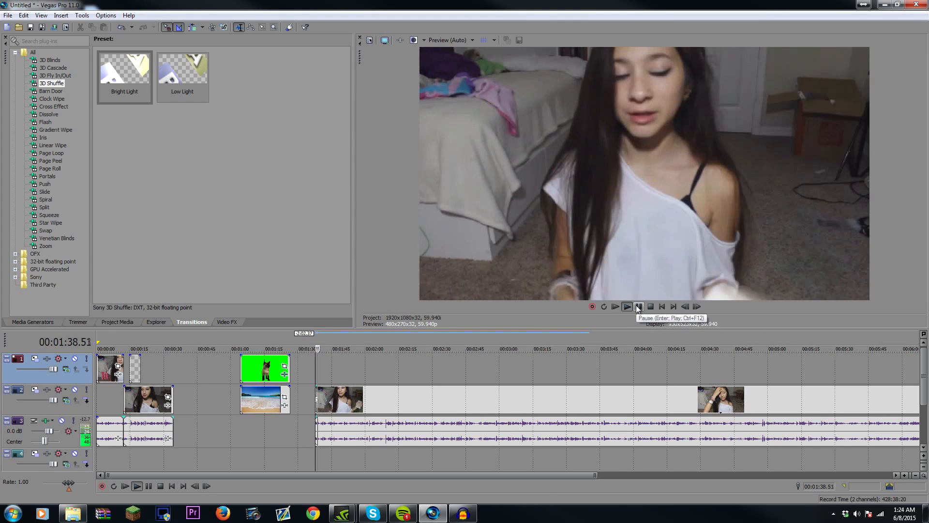
left_click(638, 306)
left_click_drag(373, 413, 446, 410)
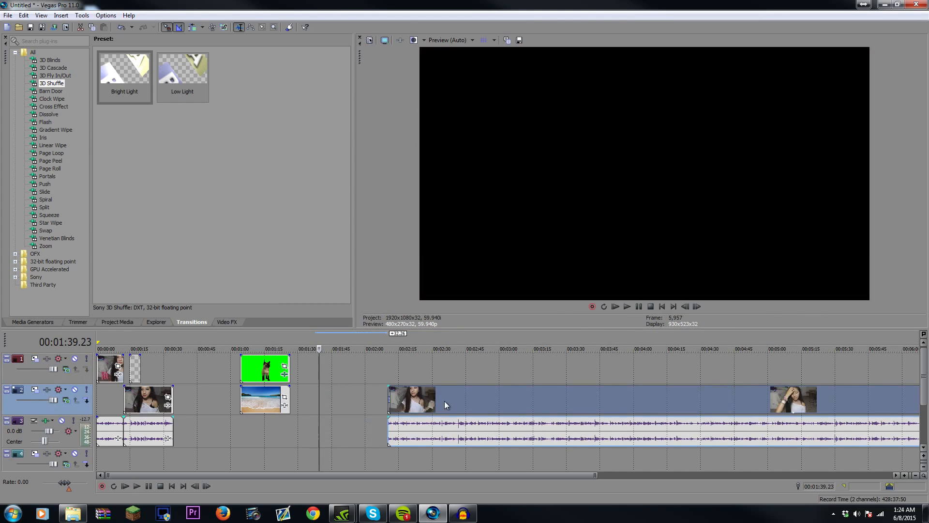
Place the beach image from the project media on track 2 at about 00:01:43, before the long video clip.
left_click(117, 323)
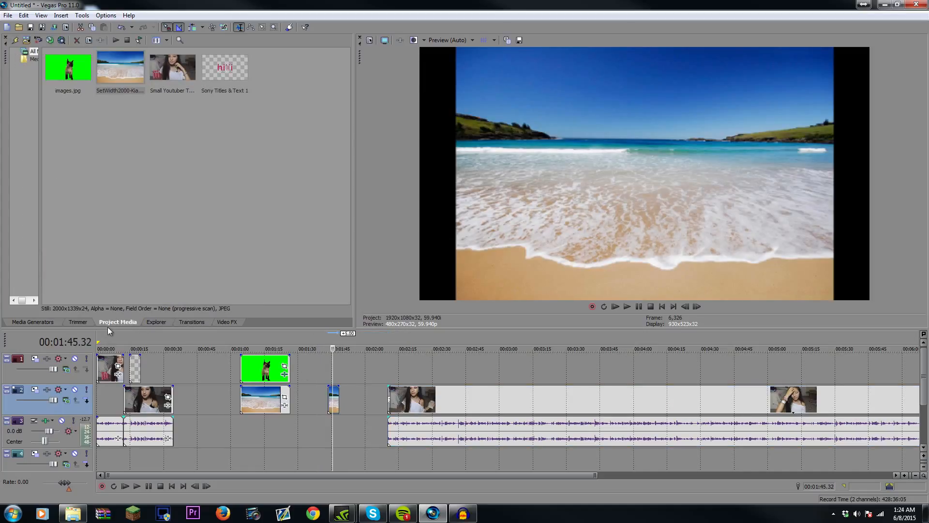
left_click(211, 407)
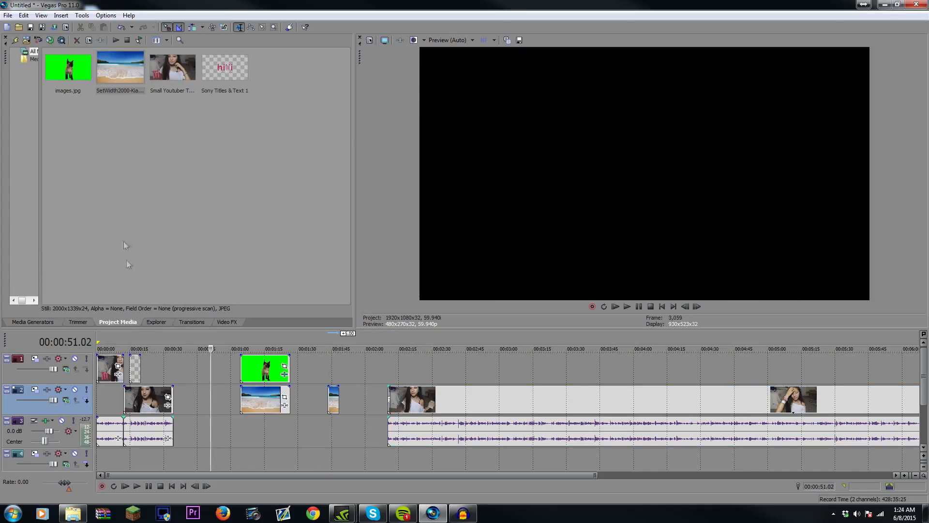
Look through the media generator presets for Titles & Text, Test Pattern, Color Gradient, Credit Roll, Noise Texture and Solid Color.
left_click(70, 323)
left_click(251, 376)
left_click(38, 319)
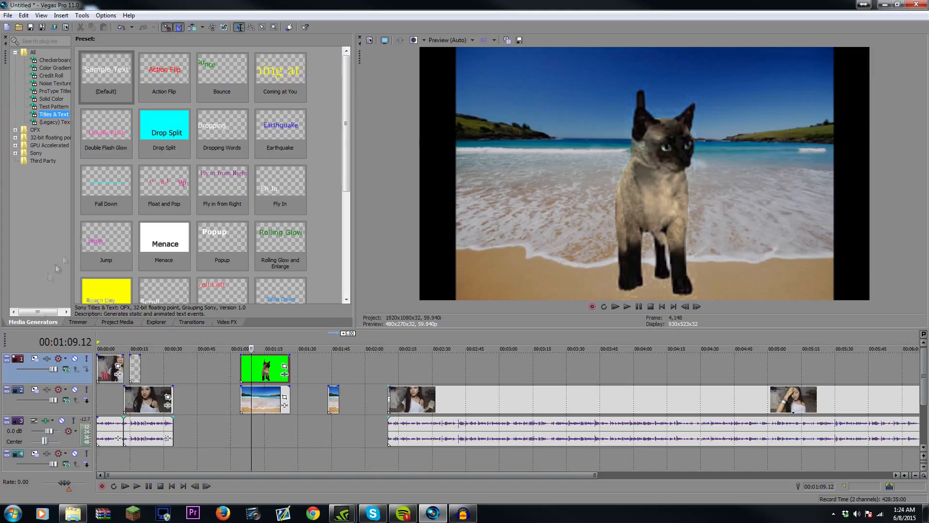
left_click(184, 162)
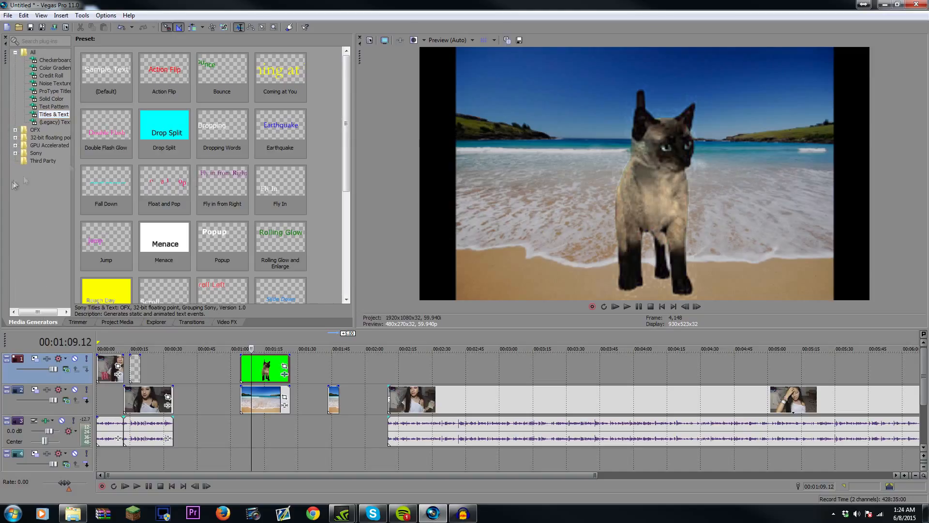
left_click(59, 107)
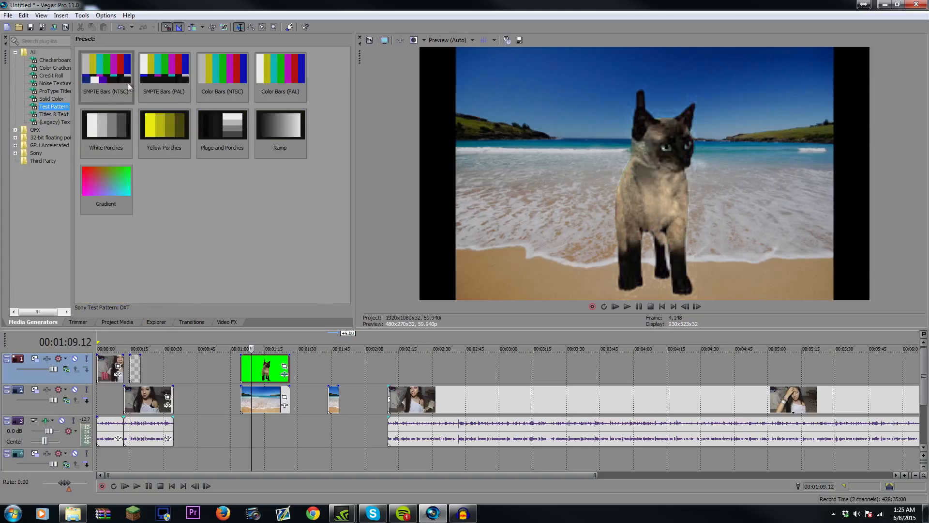
left_click(55, 68)
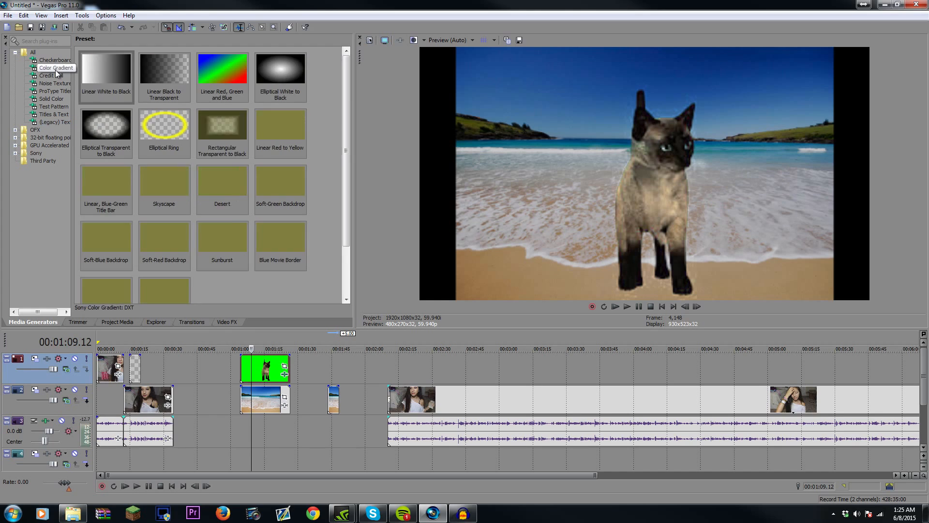
left_click(59, 76)
left_click(55, 83)
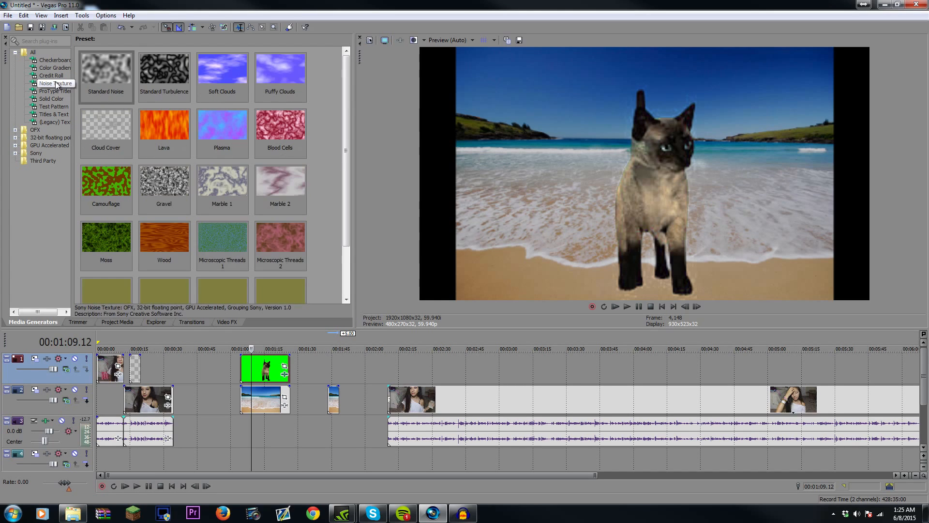
left_click(54, 99)
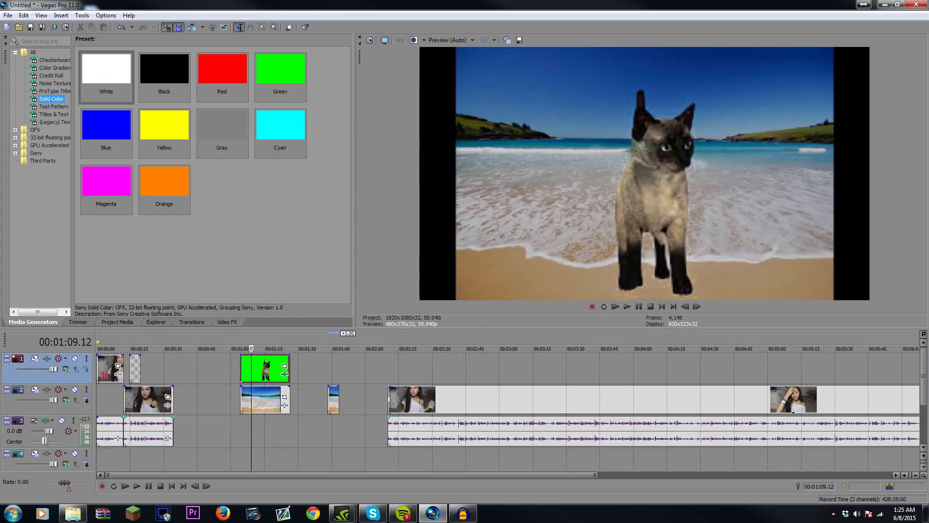
Move the long video clip and its audio about 42 seconds later on the timeline.
left_click(394, 374)
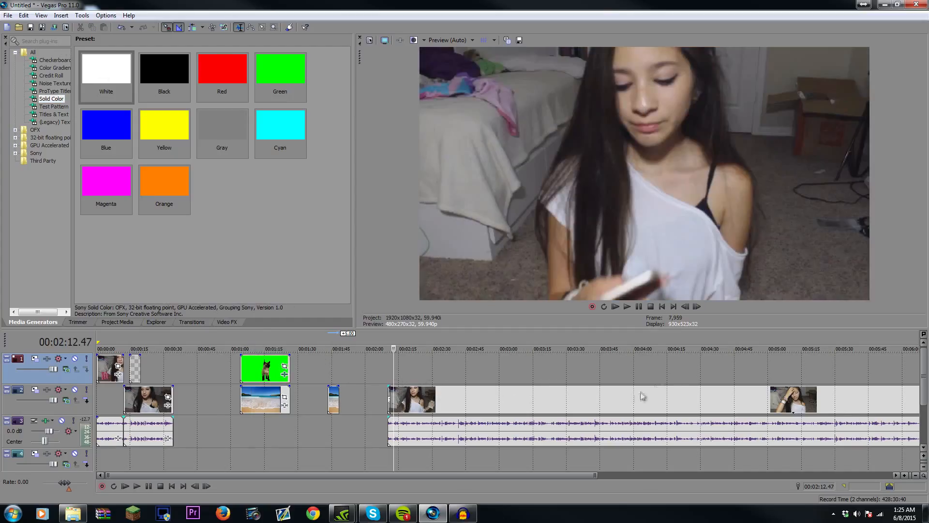
scroll(811, 460, "down", 2)
left_click(750, 370)
left_click(286, 371)
left_click(270, 364)
left_click(333, 367)
left_click(472, 370)
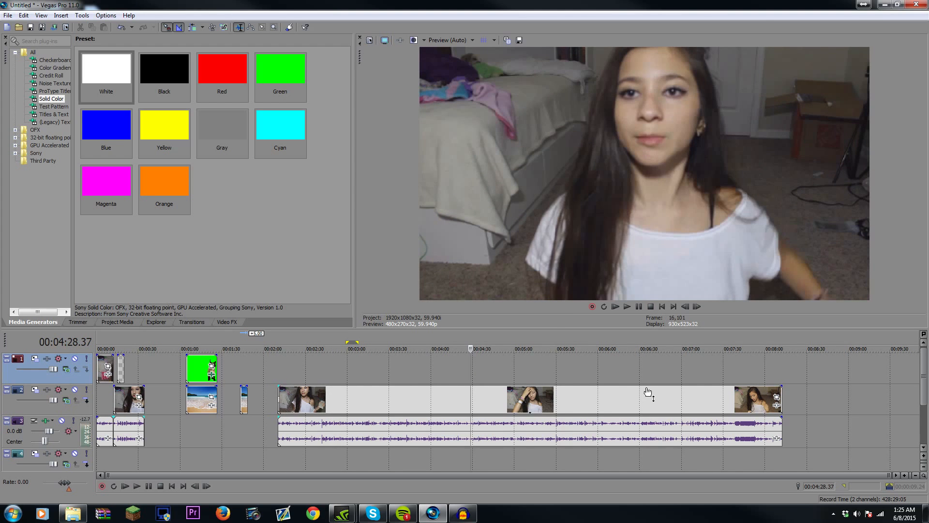
left_click(608, 375)
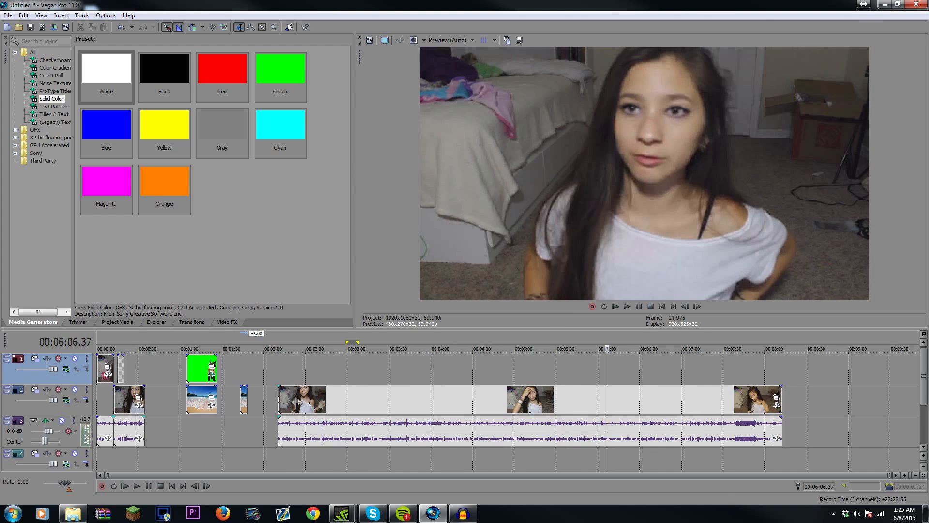
left_click_drag(293, 399, 353, 399)
left_click(322, 373)
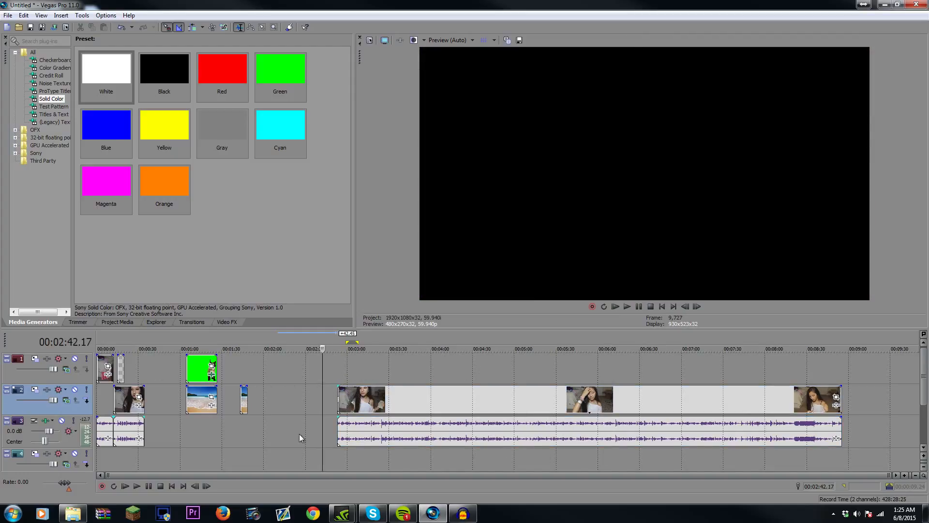
Select the opening clips as the loop region, from the timeline start to 00:00:34.23.
left_click(135, 372)
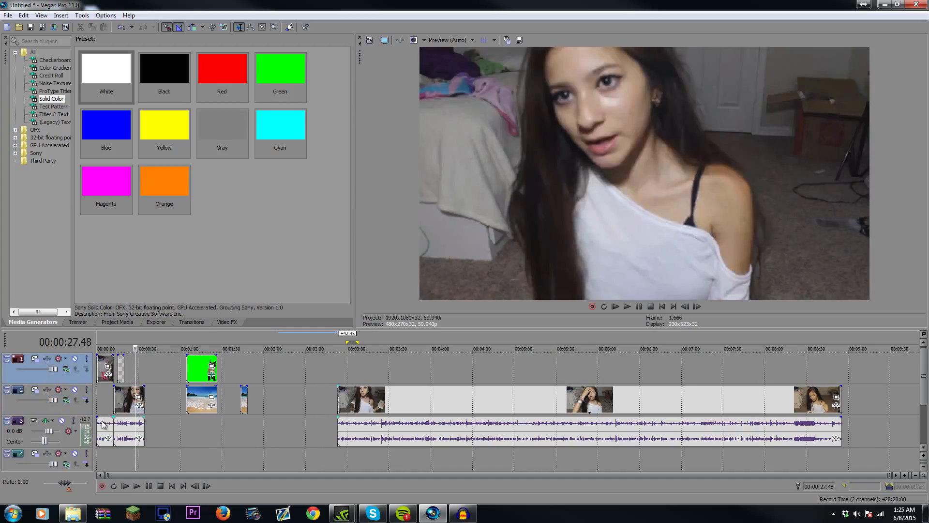
left_click(102, 421)
left_click(181, 373)
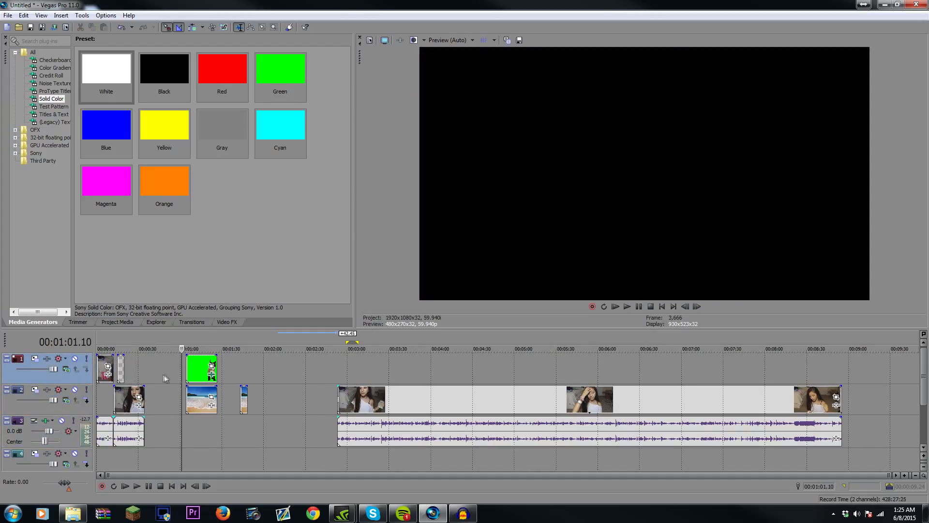
left_click(145, 368)
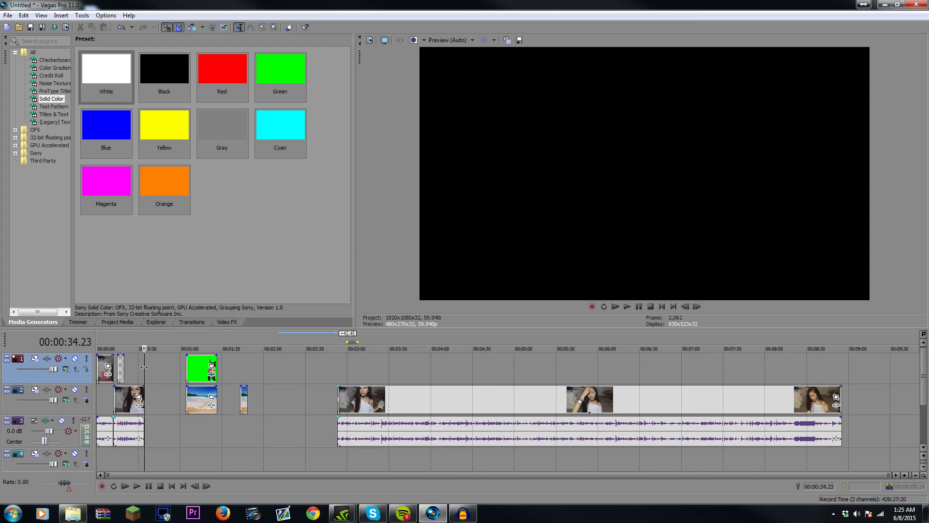
left_click(137, 367)
left_click_drag(151, 368, 87, 369)
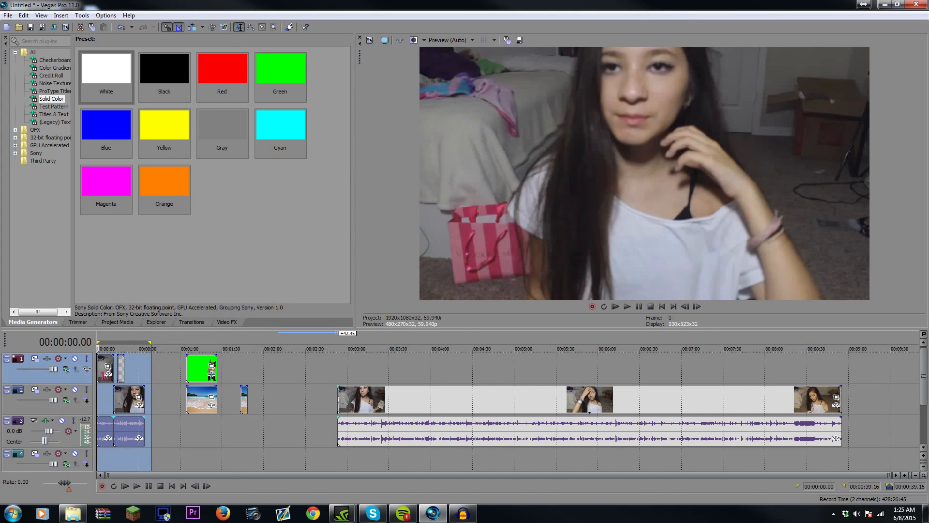
left_click_drag(151, 377, 145, 376)
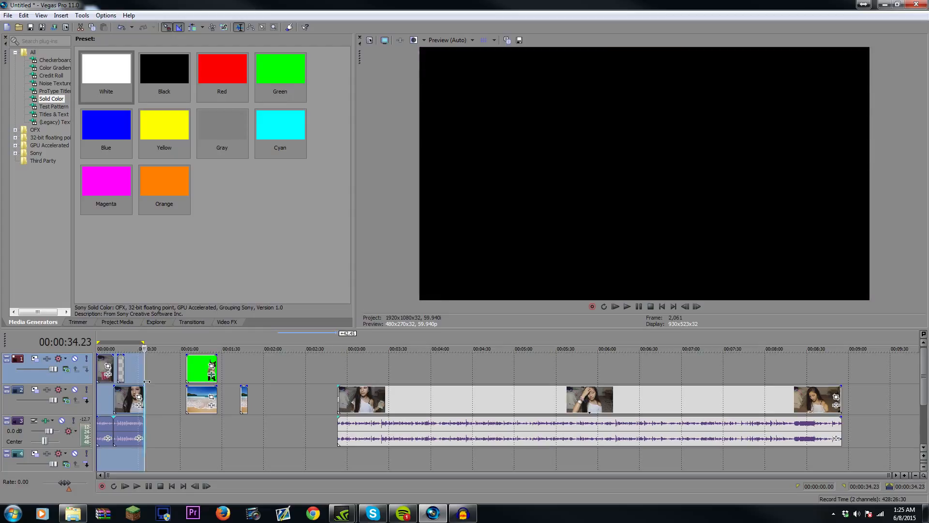
left_click(99, 366)
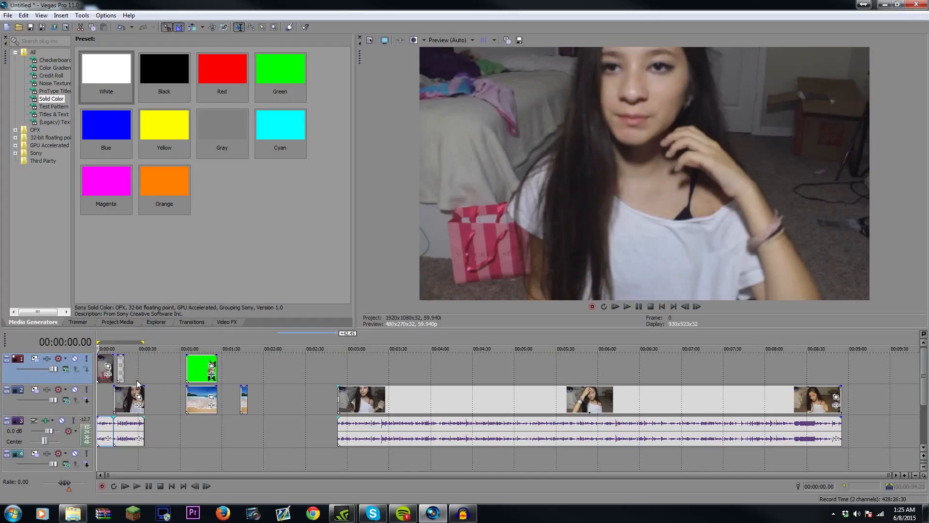
left_click(166, 378)
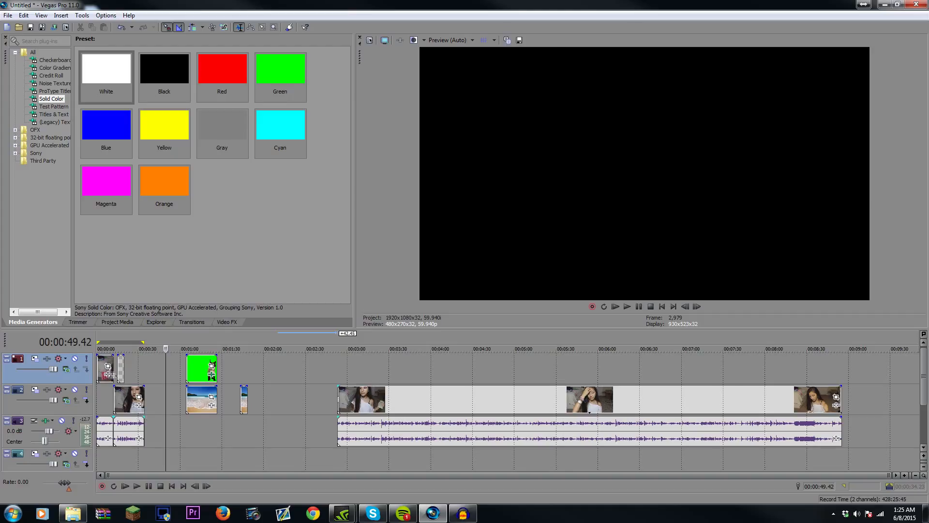
left_click(101, 365)
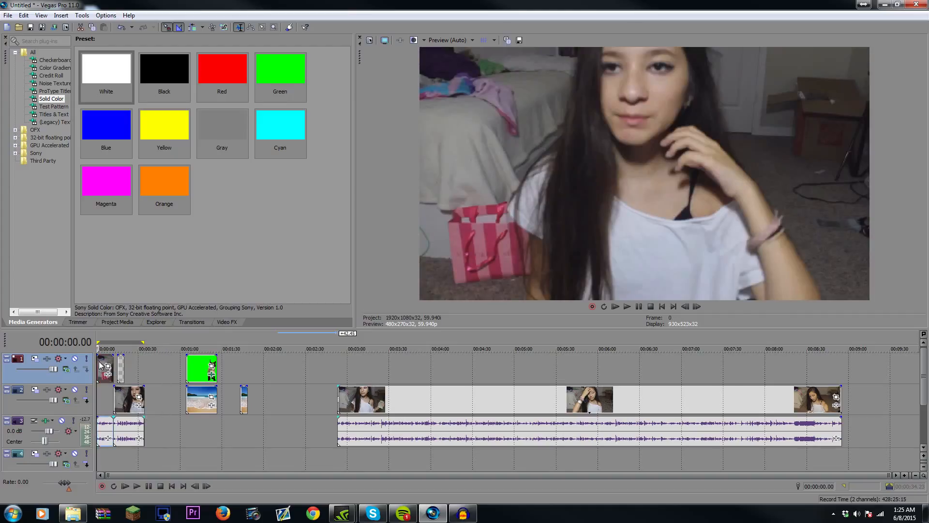
left_click(144, 377)
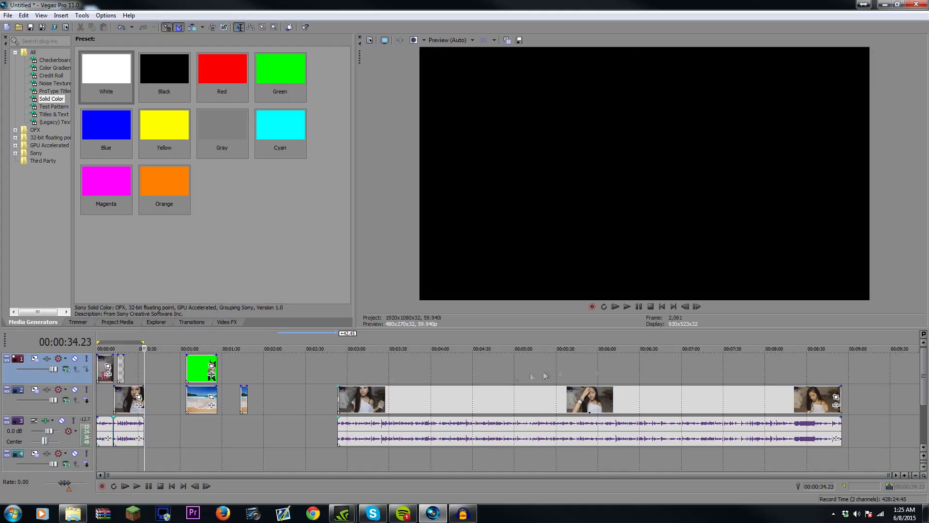
left_click(666, 371)
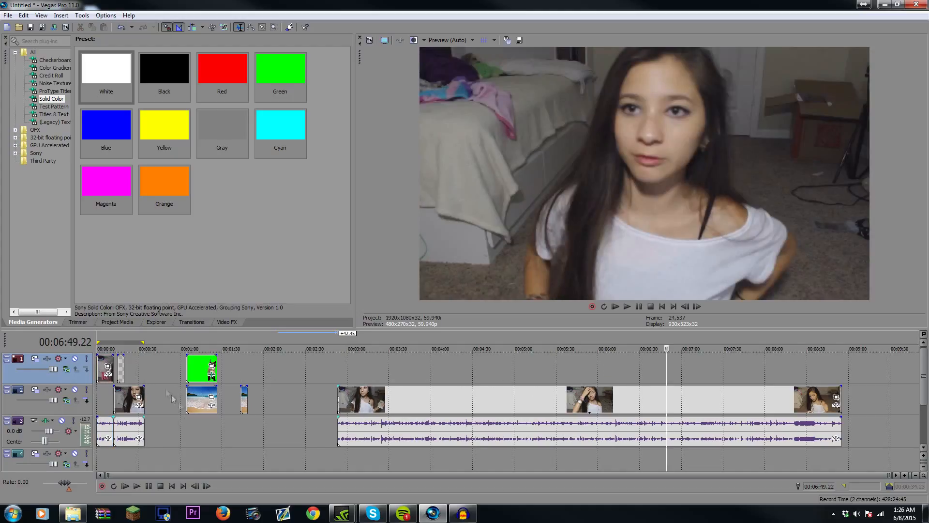
Open the Render As settings, name the output file hihii and turn off the favorites-only template filter.
left_click(9, 15)
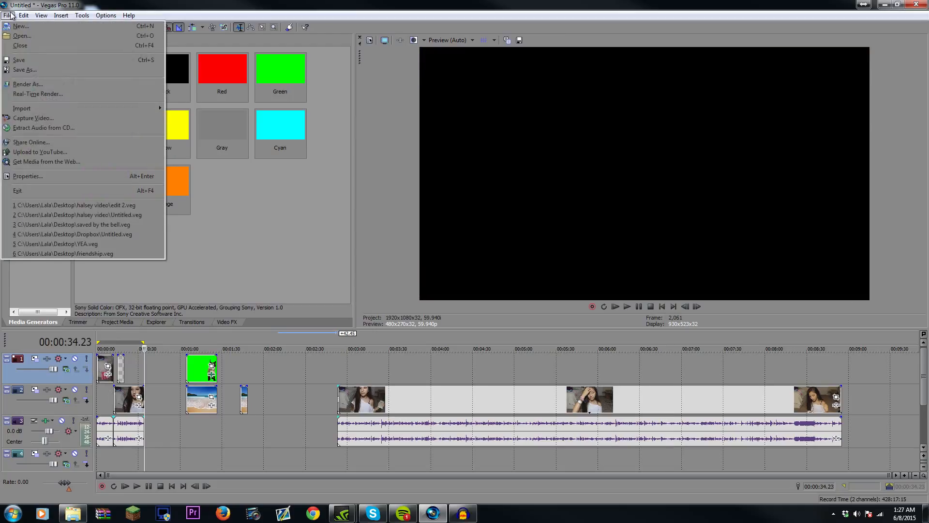
left_click(23, 83)
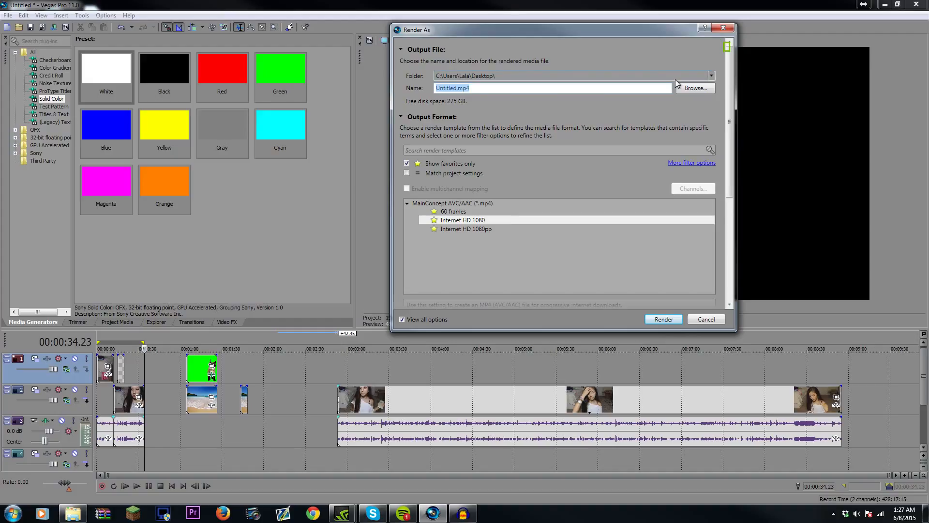
type("hihi")
left_click(406, 163)
Choose the Internet HD 1080 template under MainConcept AVC/AAC (*.mp4) as the render format.
scroll(567, 242, "down", 2)
left_click_drag(710, 148, 711, 185)
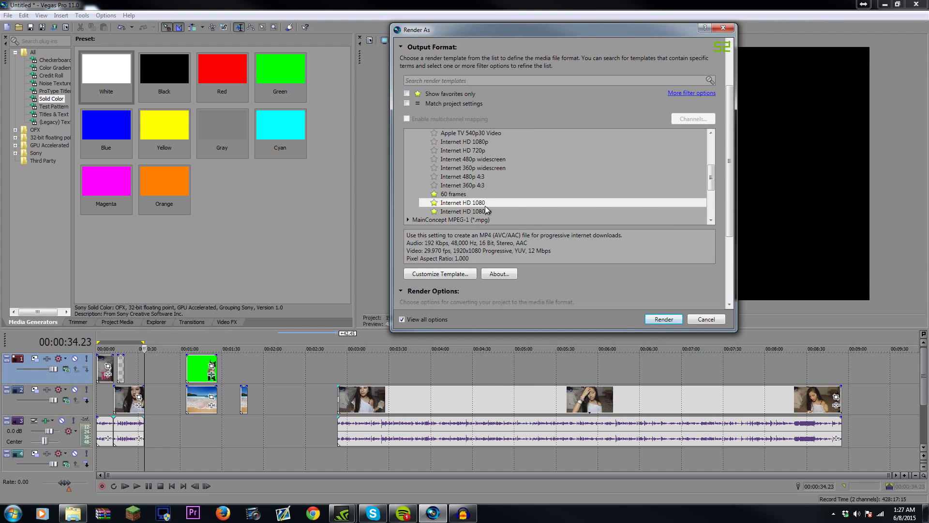
scroll(491, 213, "up", 2)
left_click_drag(711, 243, 711, 220)
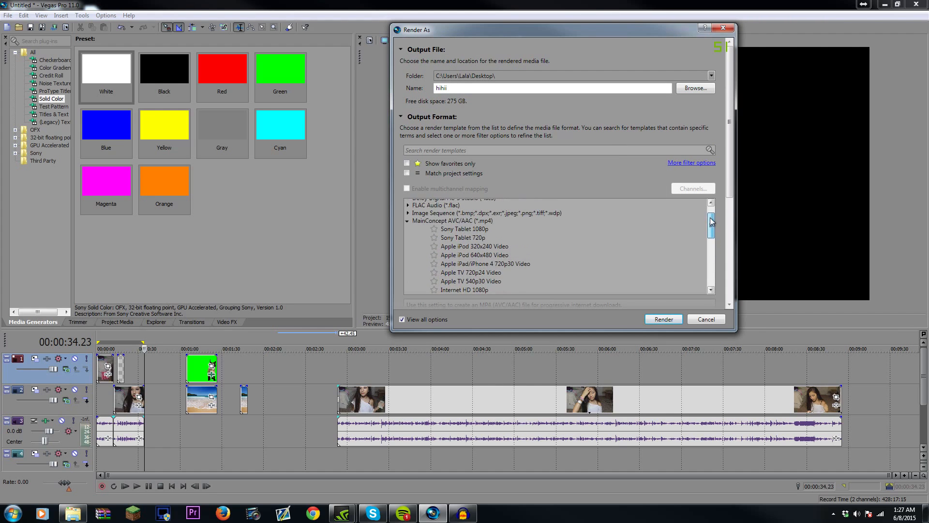
left_click(410, 221)
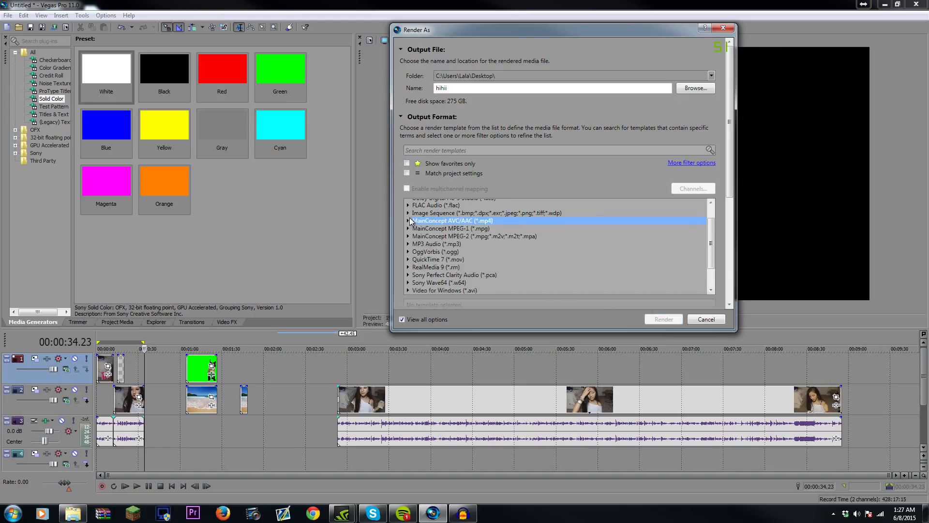
scroll(564, 242, "up", 1)
left_click(408, 242)
scroll(451, 245, "down", 5)
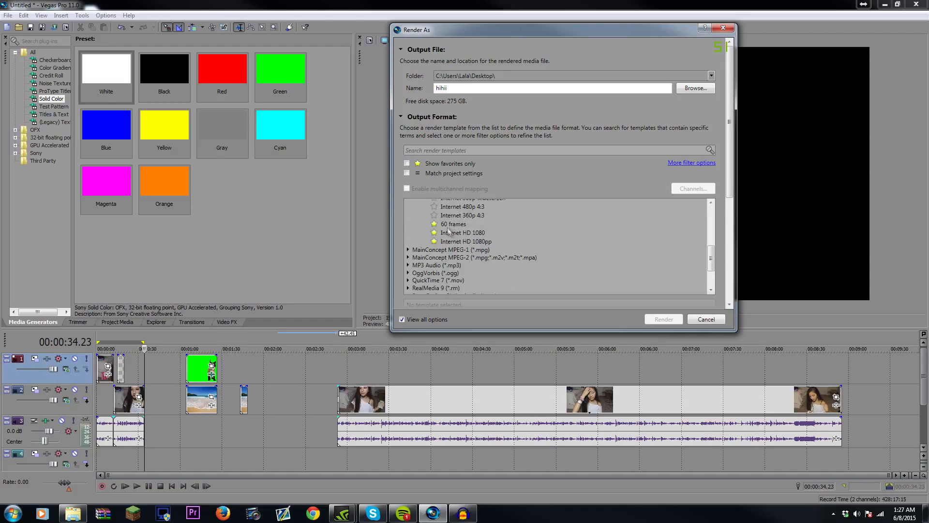
scroll(457, 242, "up", 1)
left_click(455, 256)
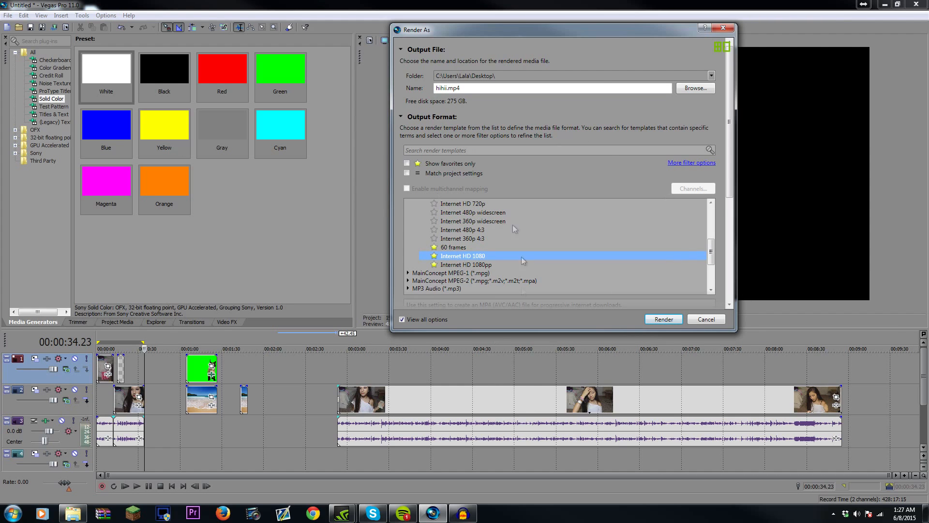
Check that only the loop region is set to render and start rendering hihii.mp4.
scroll(630, 157, "down", 1)
scroll(515, 254, "down", 1)
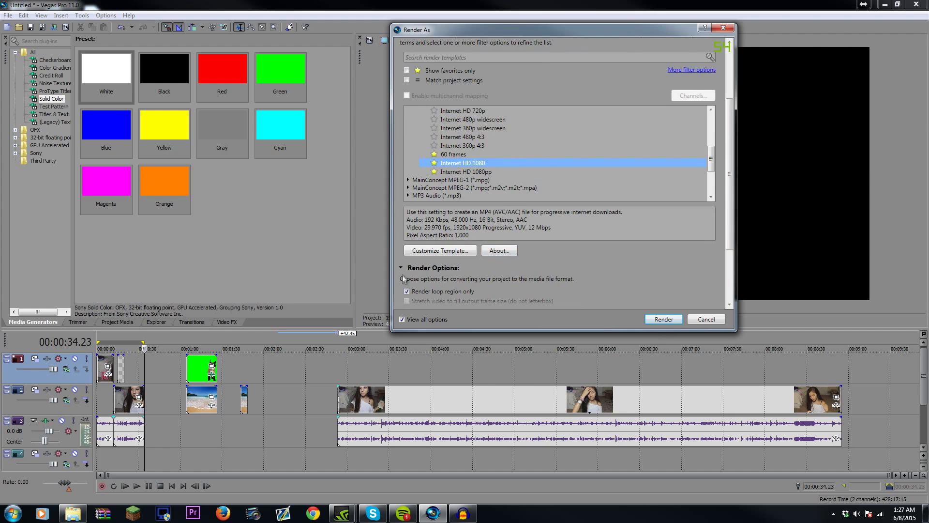
scroll(468, 261, "down", 2)
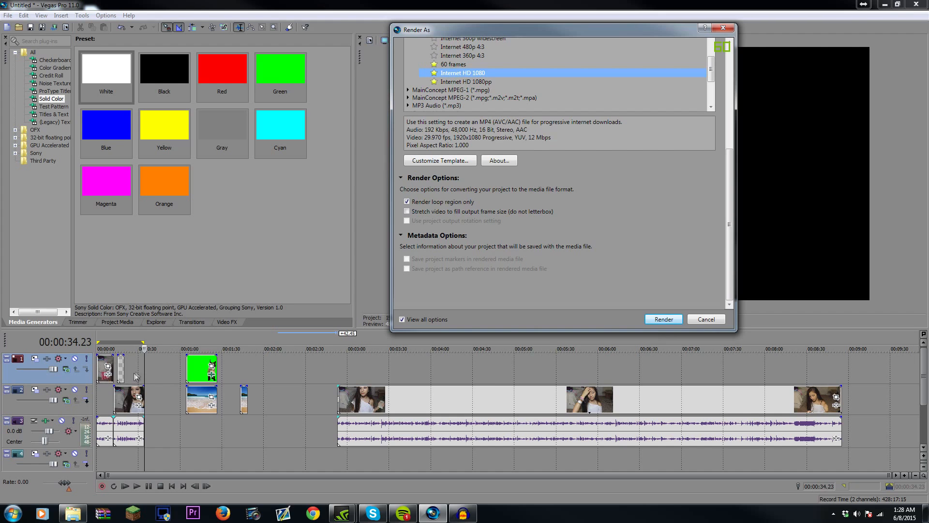
scroll(426, 202, "up", 5)
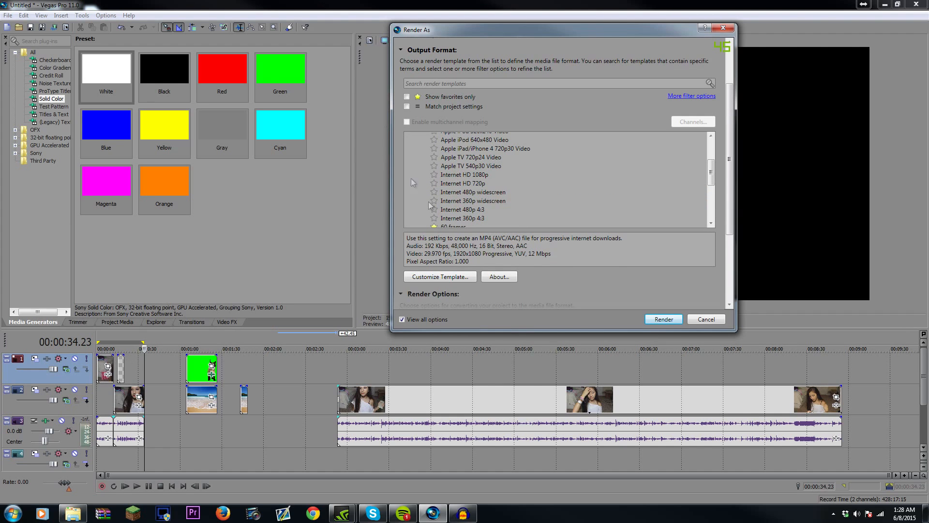
left_click(664, 320)
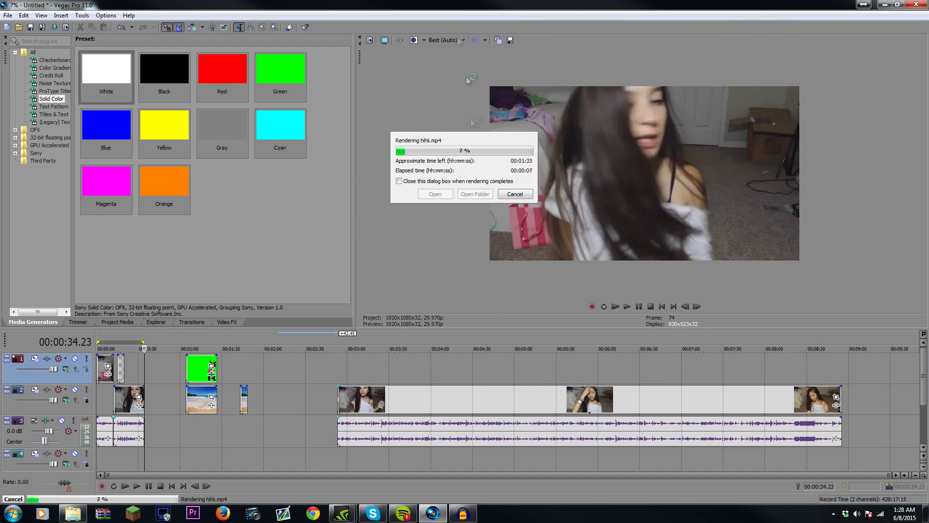
Move the editor window aside to locate hihii.mp4 on the desktop, and maximize the window again.
left_click_drag(444, 5, 464, 58)
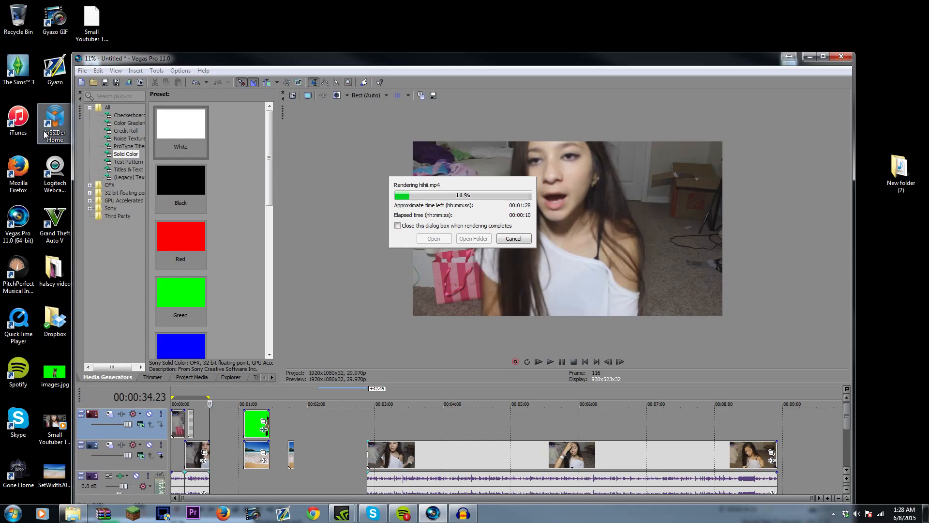
left_click_drag(190, 64, 273, 72)
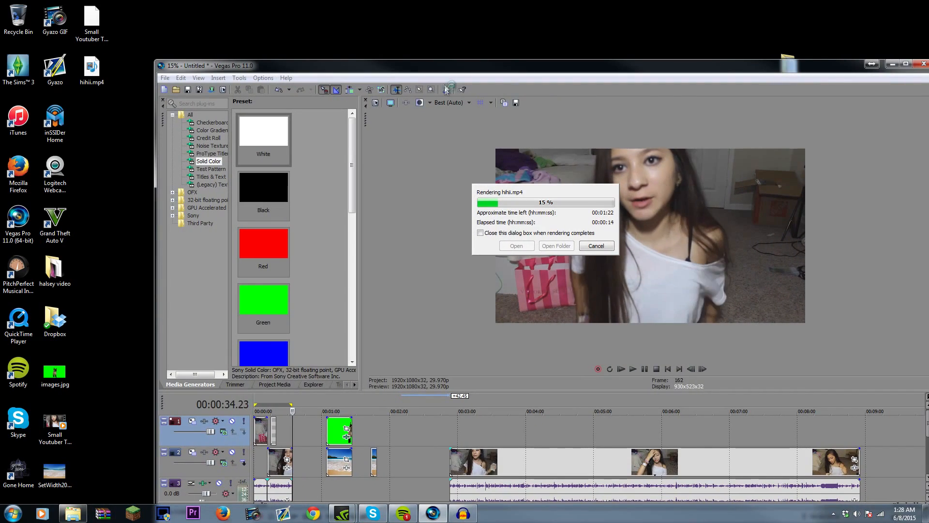
left_click(114, 100)
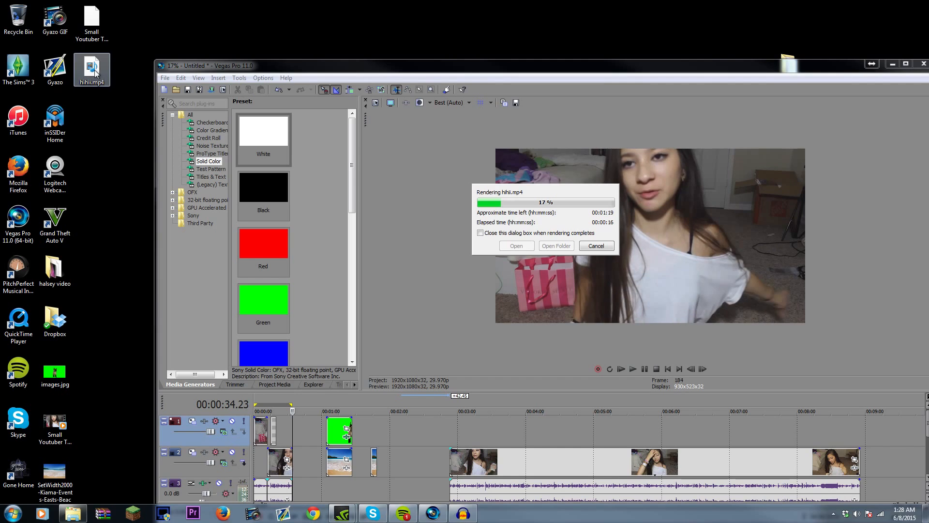
left_click(651, 211)
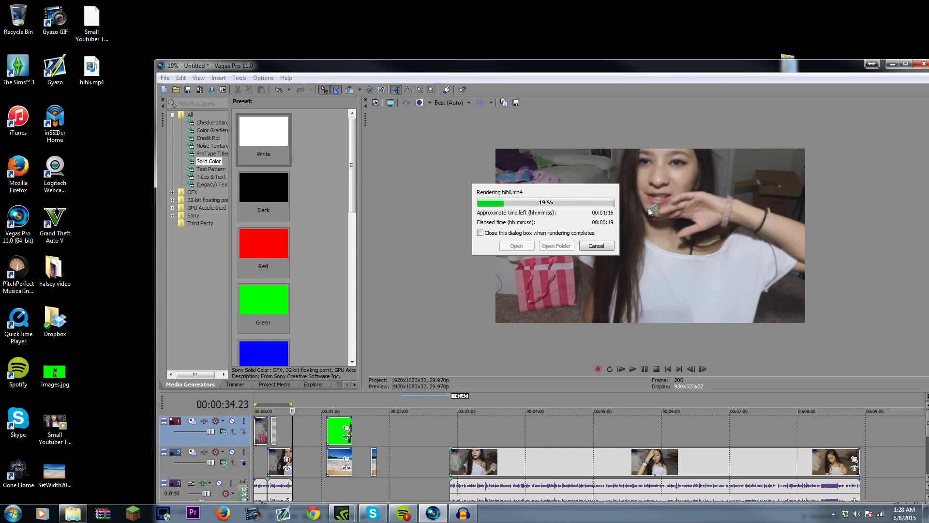
left_click(77, 67)
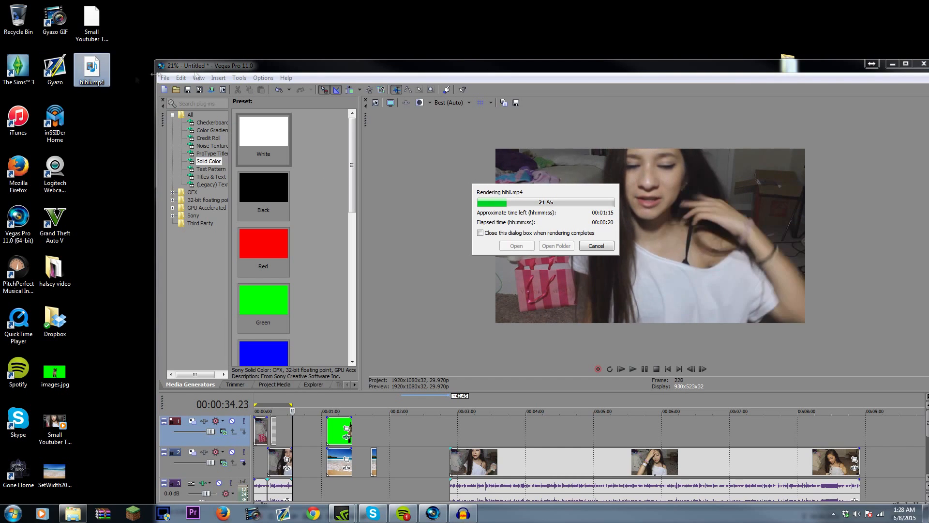
left_click_drag(445, 65, 299, 11)
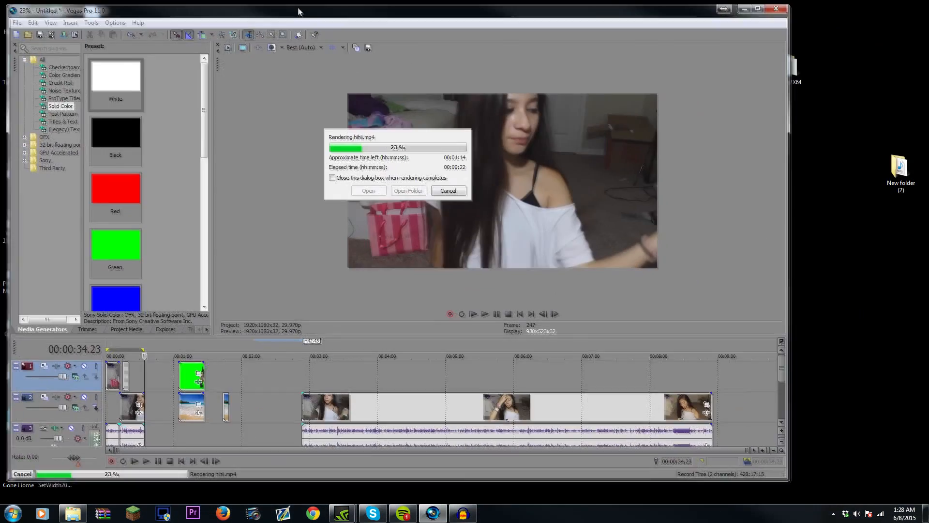
double_click(299, 11)
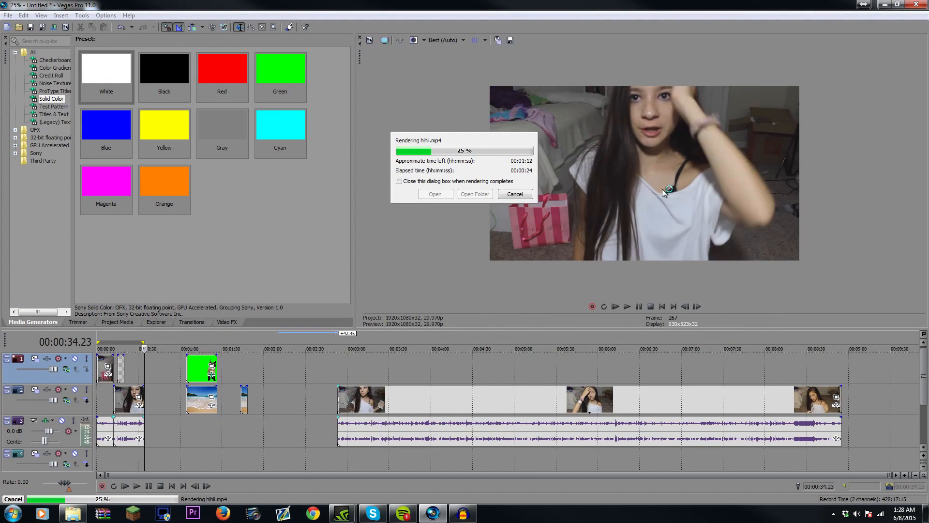